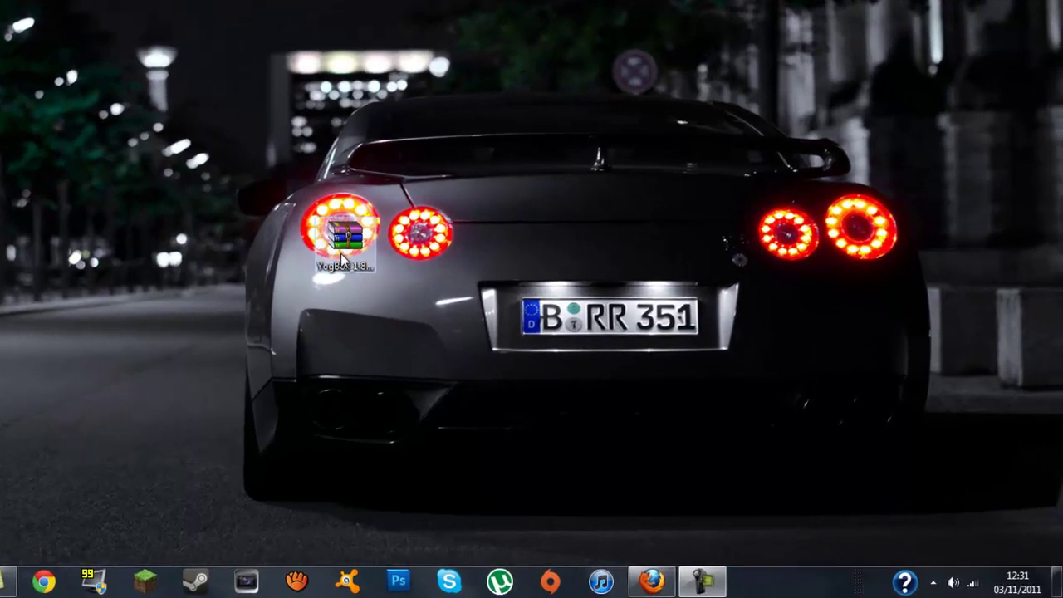
Drag the YogBox_1.8.1_v1.2.zip icon to a spot further left on the desktop.
left_click_drag(479, 327, 382, 328)
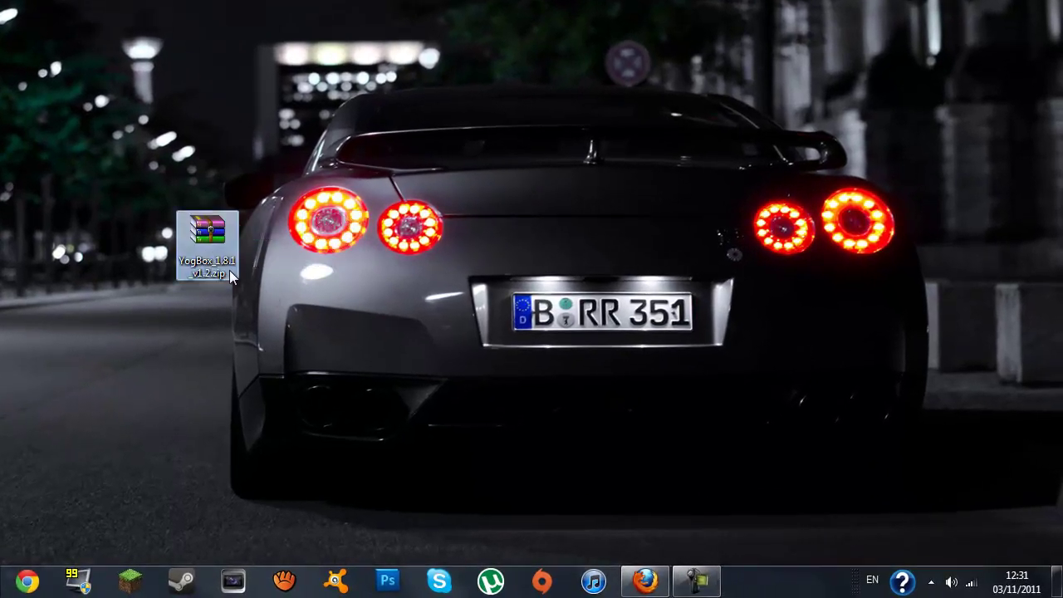
left_click(393, 242)
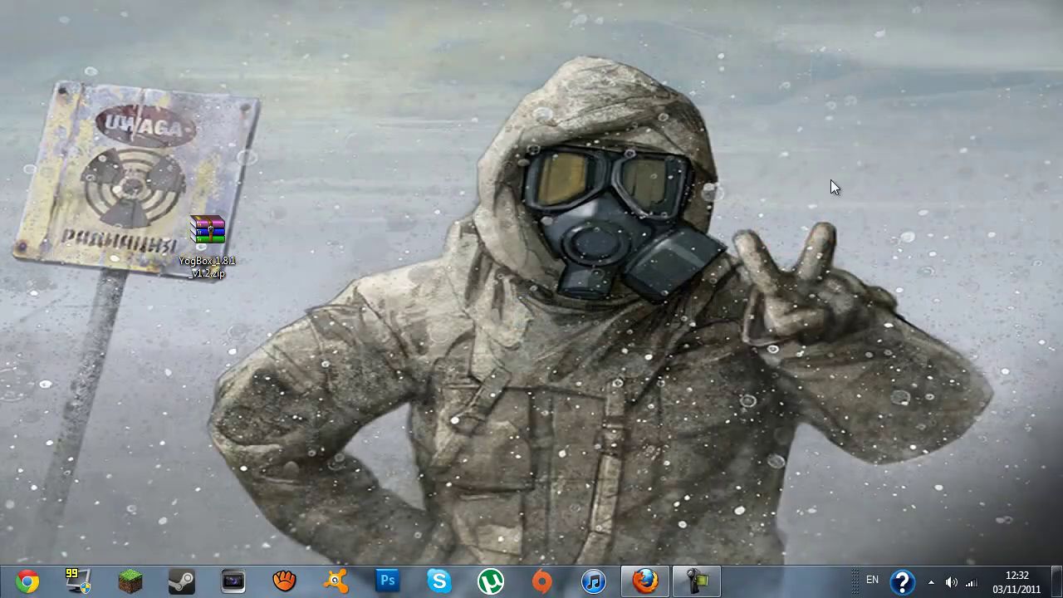
mouse_move(183, 256)
left_mouse_down()
mouse_move(290, 194)
mouse_move(223, 246)
left_mouse_up()
left_click(377, 210)
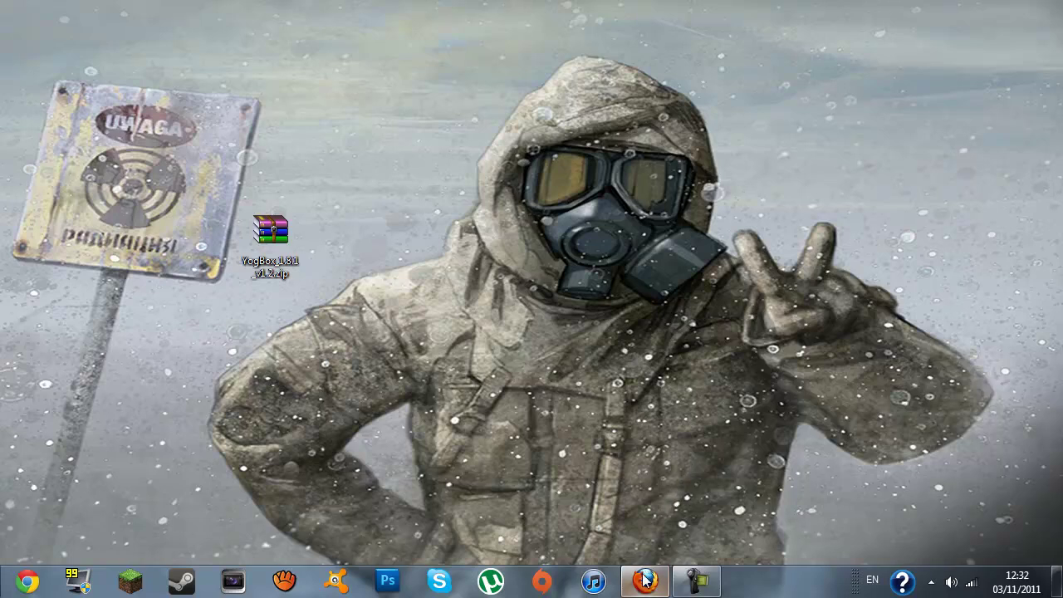
Restore the YogBox forum thread, scroll through its install links and back, then minimize Firefox.
mouse_move(645, 574)
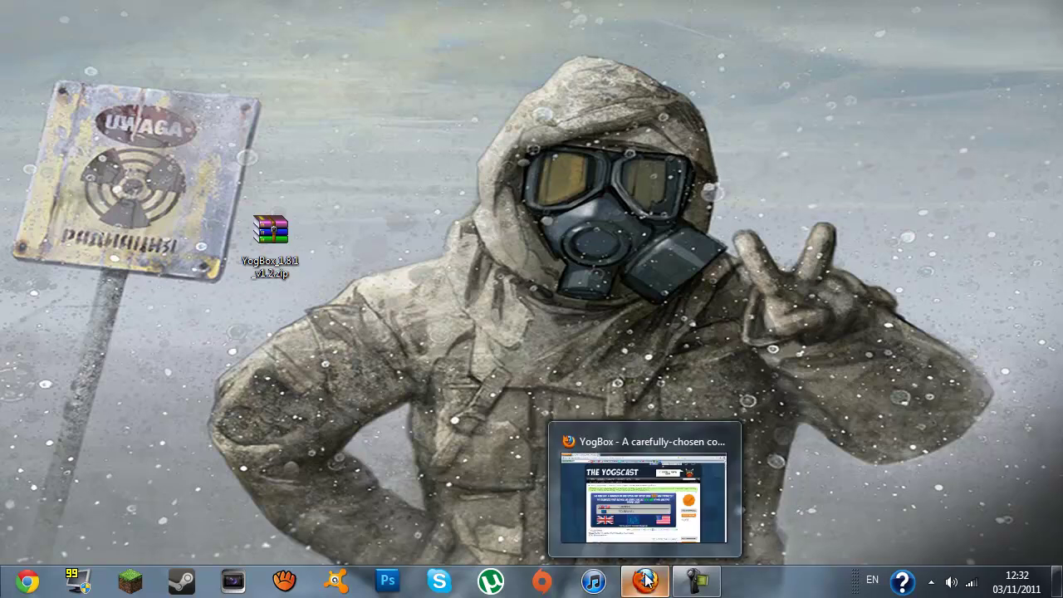
left_click(647, 579)
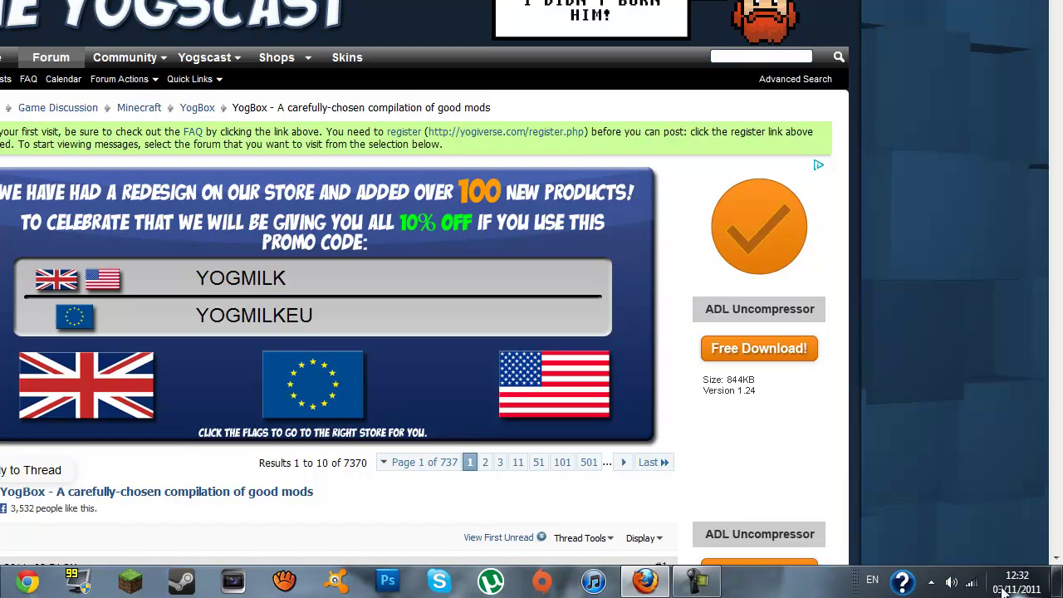
scroll(591, 451, "down", 5)
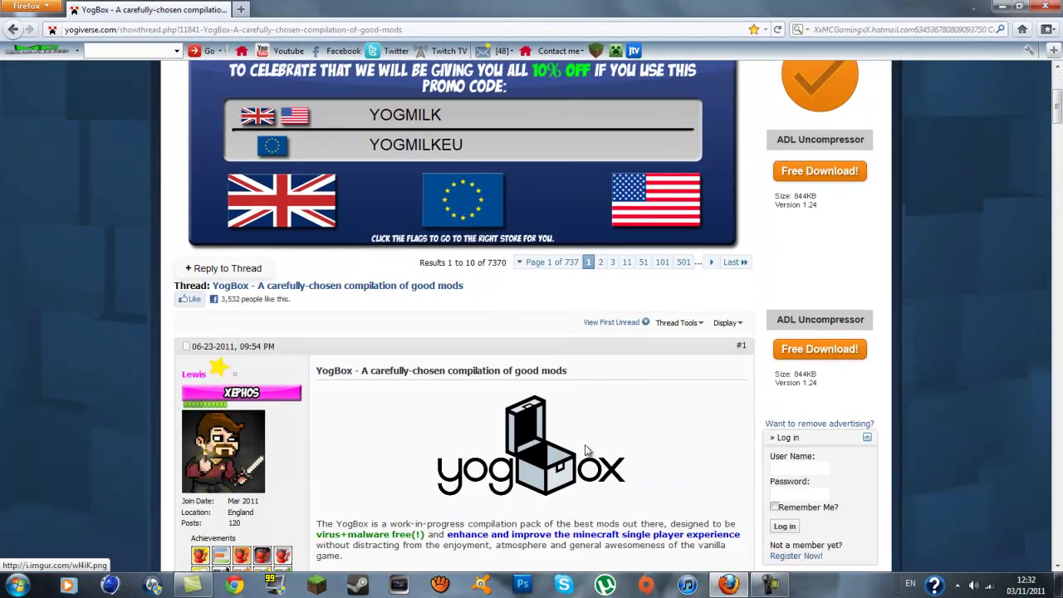
scroll(585, 450, "down", 20)
scroll(588, 444, "up", 15)
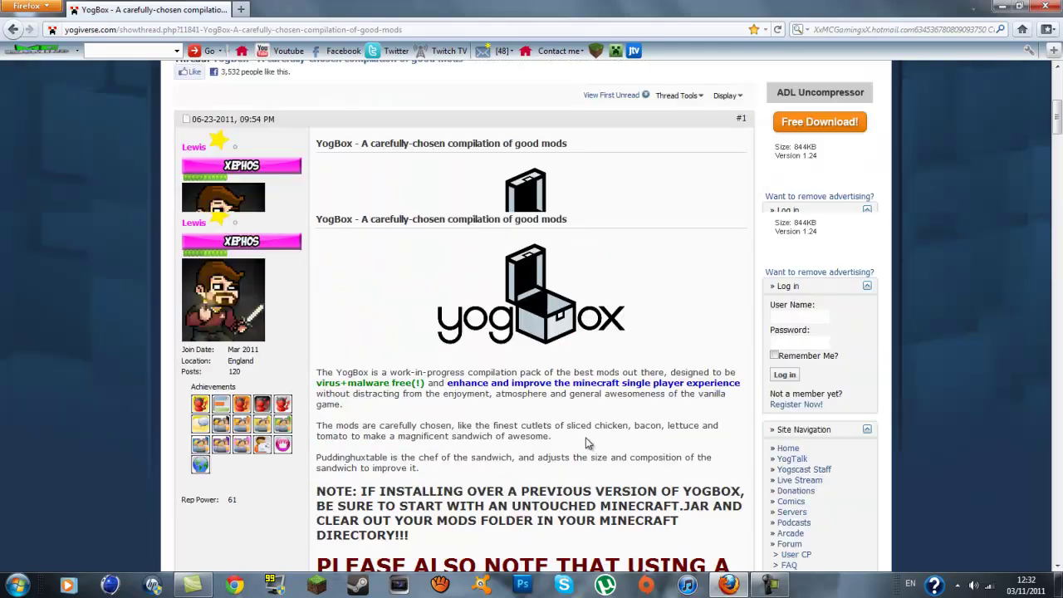
scroll(586, 440, "down", 9)
scroll(611, 373, "up", 12)
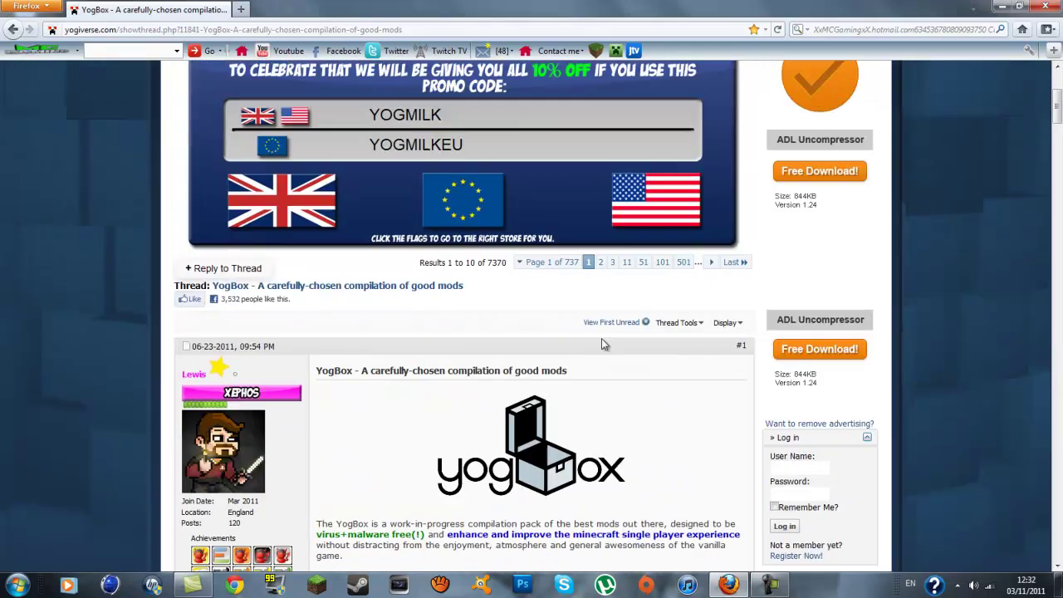
scroll(604, 343, "up", 5)
scroll(573, 170, "down", 20)
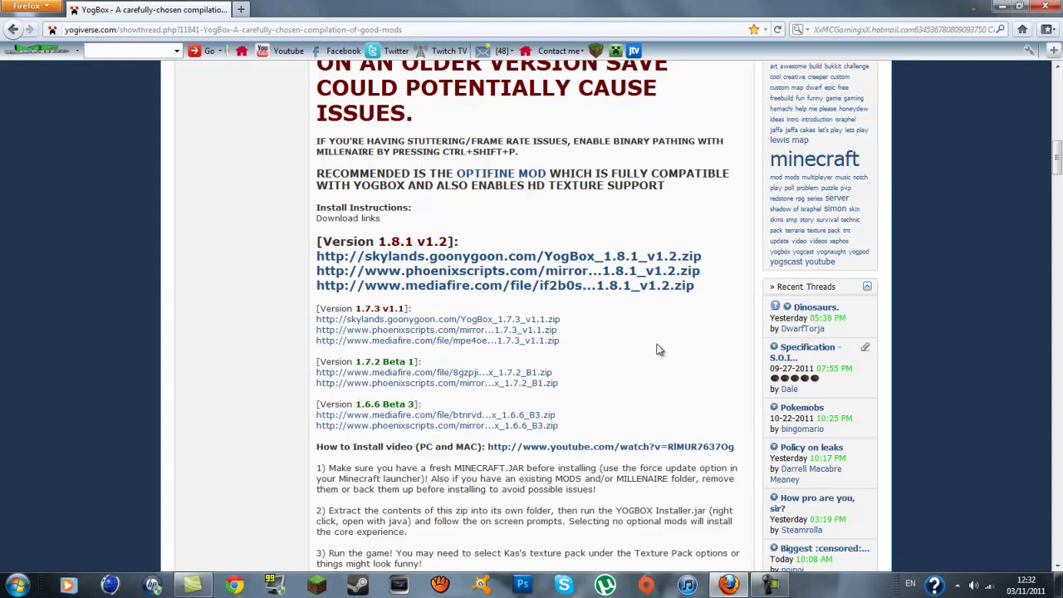
scroll(657, 351, "up", 8)
scroll(656, 352, "up", 10)
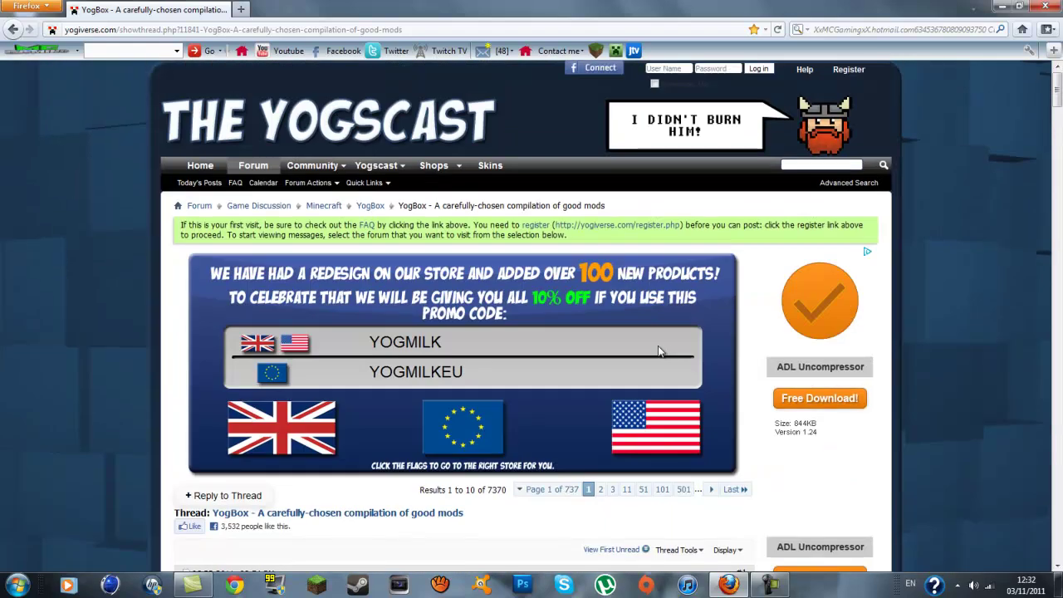
left_click(992, 7)
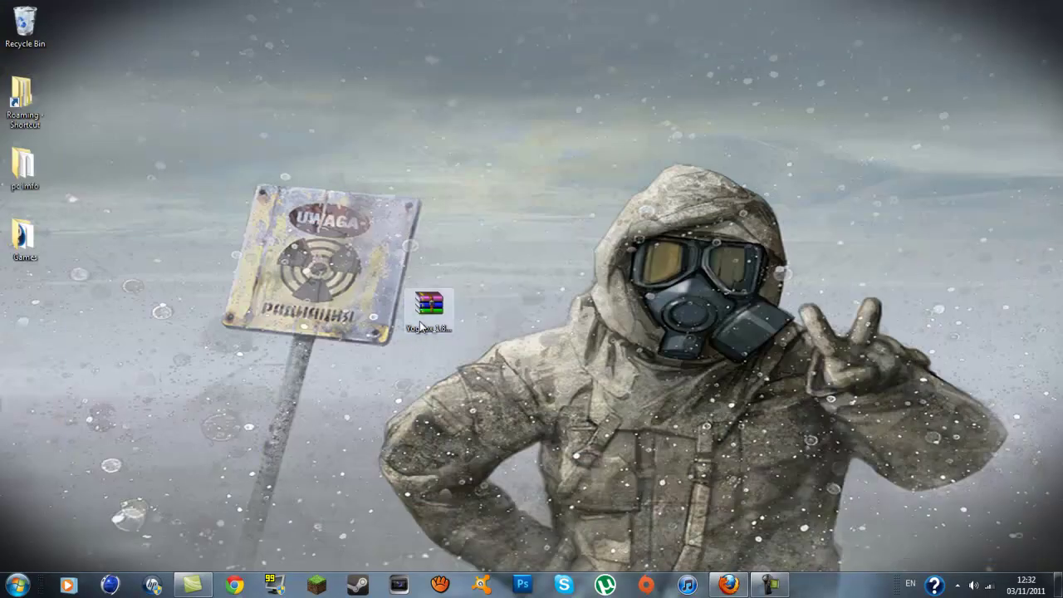
Run Minecraft.exe, allowing it past the unverified-publisher security warning.
left_click(423, 317)
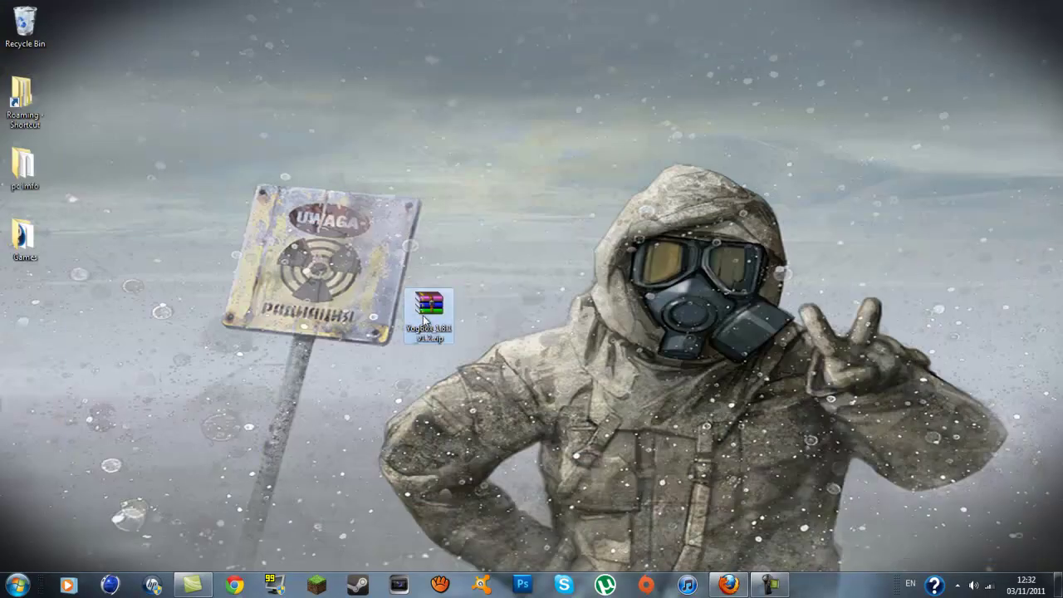
left_click(462, 235)
left_click(314, 590)
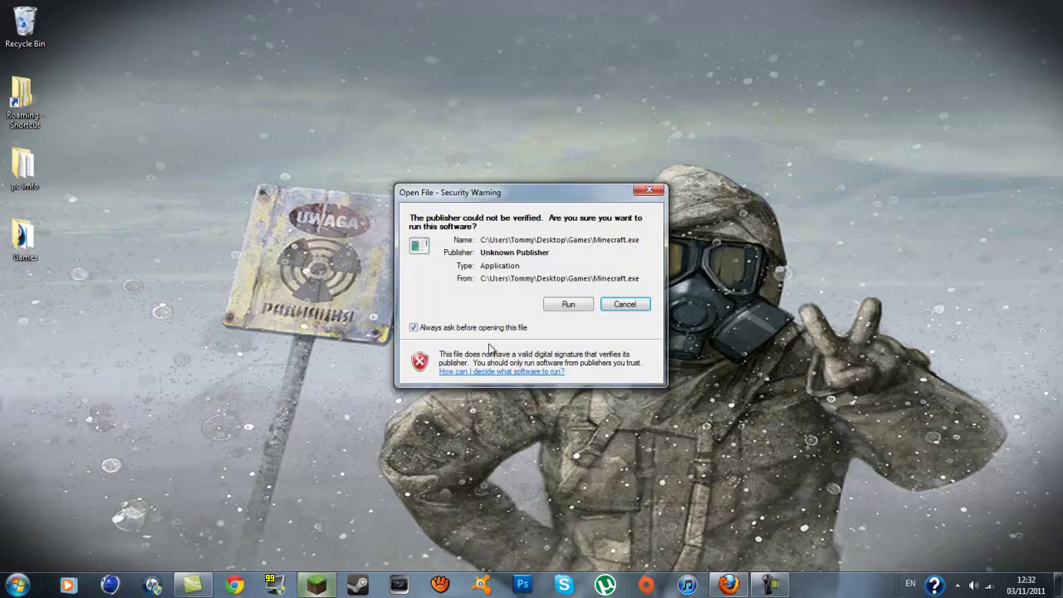
left_click(571, 307)
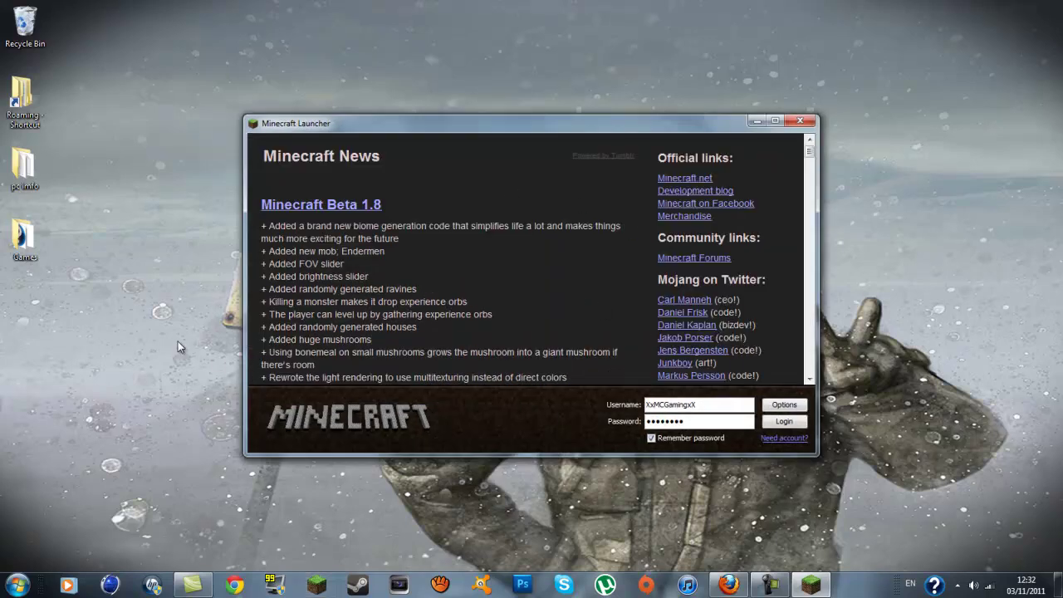
Bring the Minecraft Launcher window to the front and drag it into place.
left_click(17, 585)
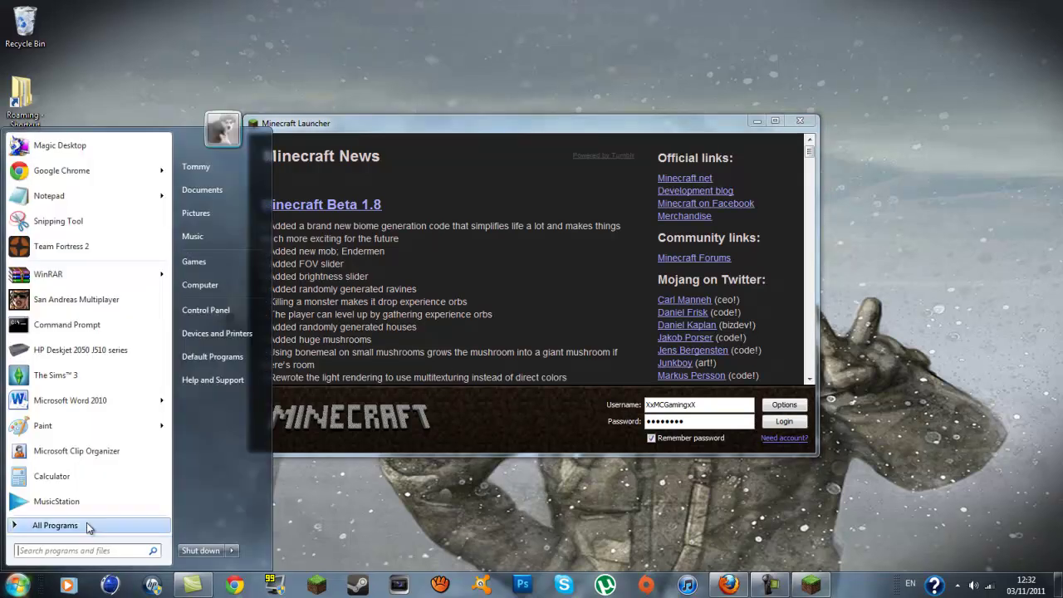
left_click(363, 510)
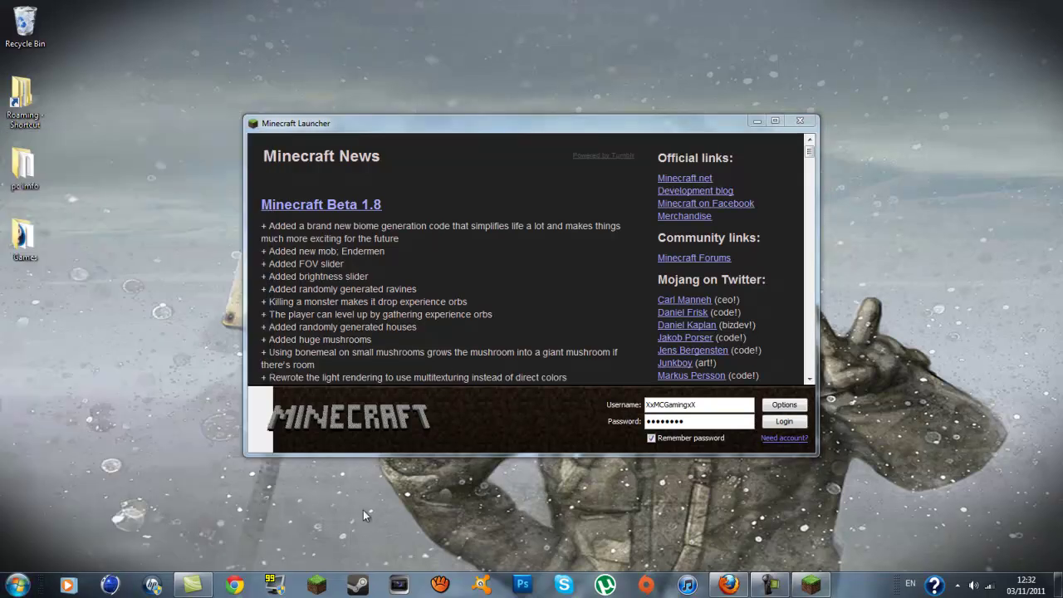
left_click(264, 390)
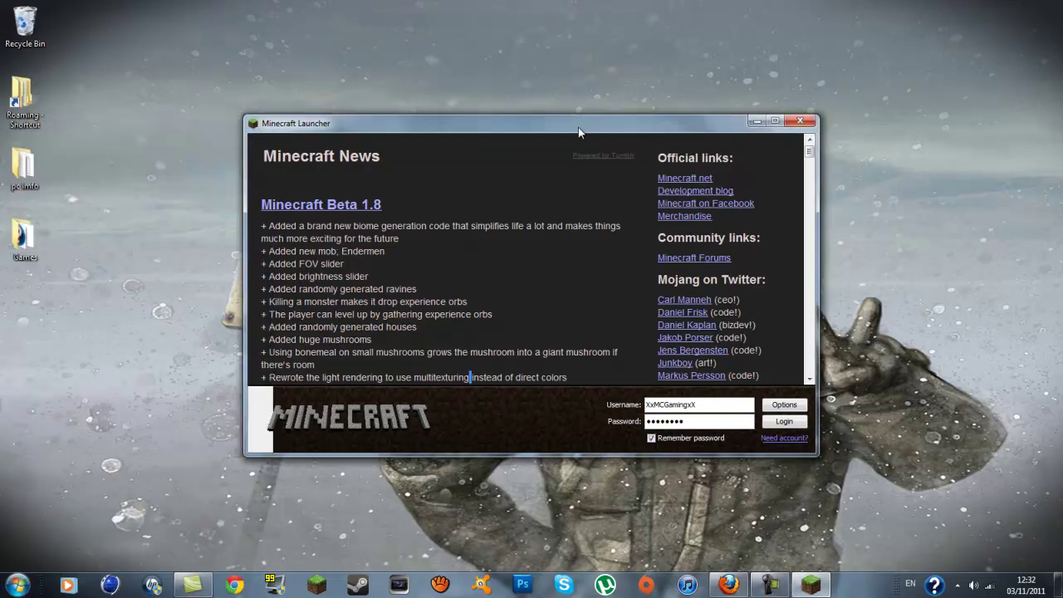
mouse_move(578, 128)
left_mouse_down()
mouse_move(640, 344)
mouse_move(500, 244)
mouse_move(501, 159)
mouse_move(525, 144)
left_mouse_up()
Enable Force update! in launcher Options, then log in to download a fresh minecraft.jar.
left_click(484, 535)
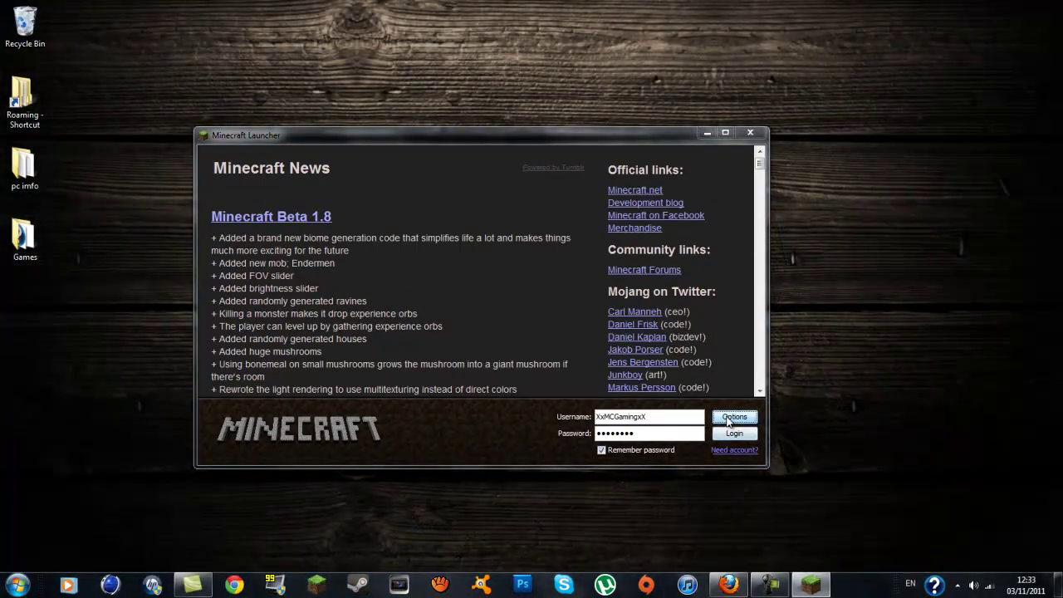
left_click(728, 418)
left_click(536, 294)
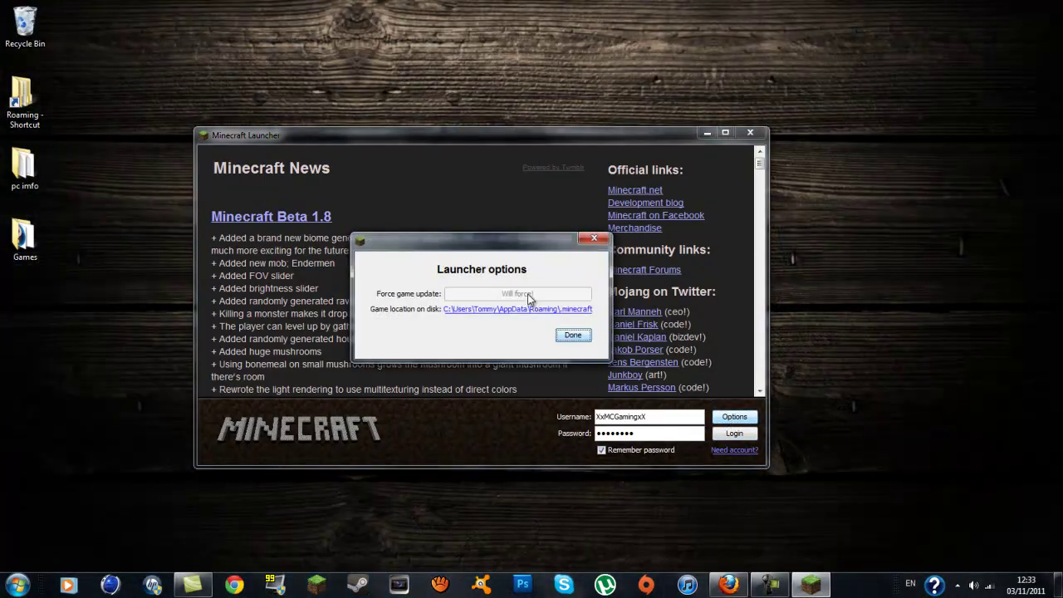
left_click(575, 336)
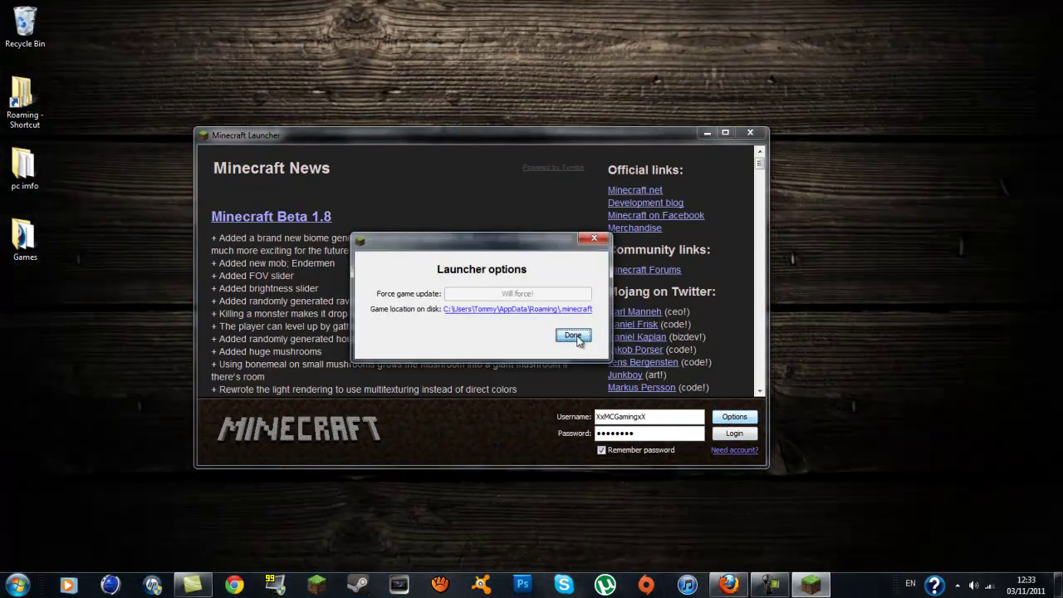
left_click(735, 435)
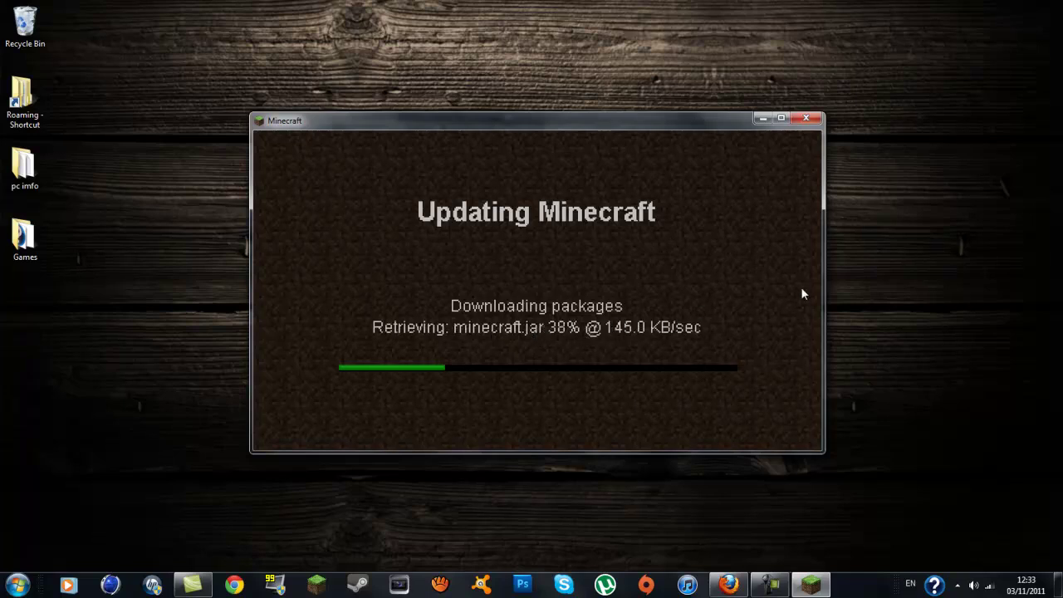
Search %ad% from the Start menu to open the Roaming folder, then move Explorer aside.
left_click(17, 586)
left_click(43, 550)
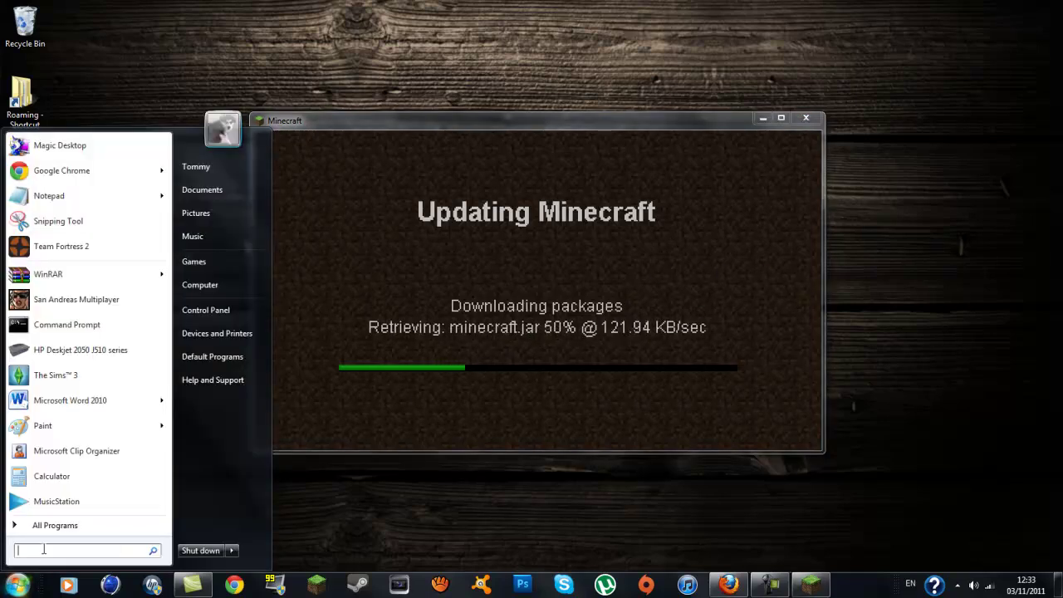
type("%app")
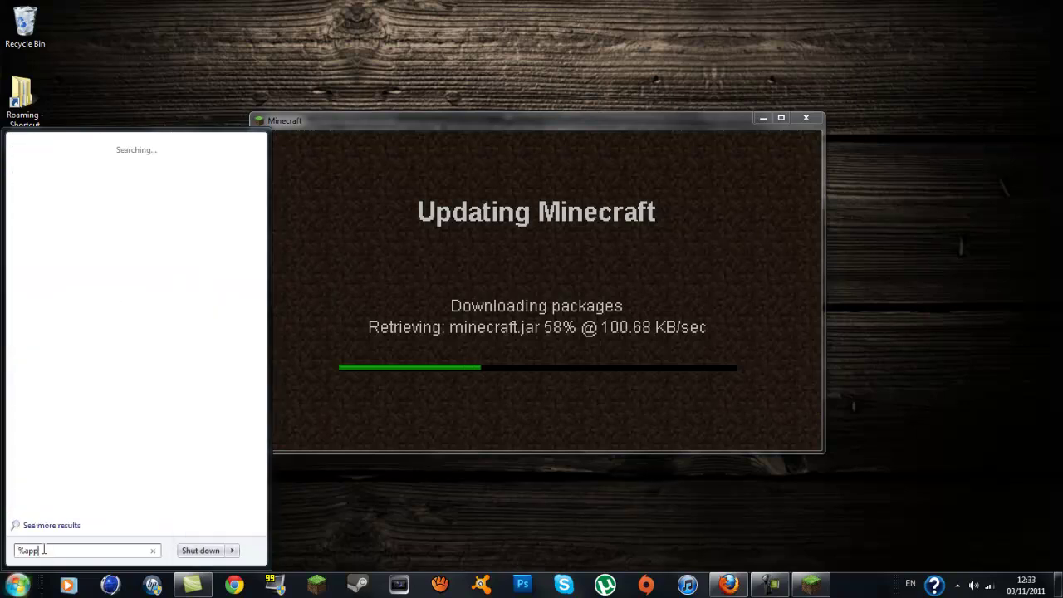
type("data%")
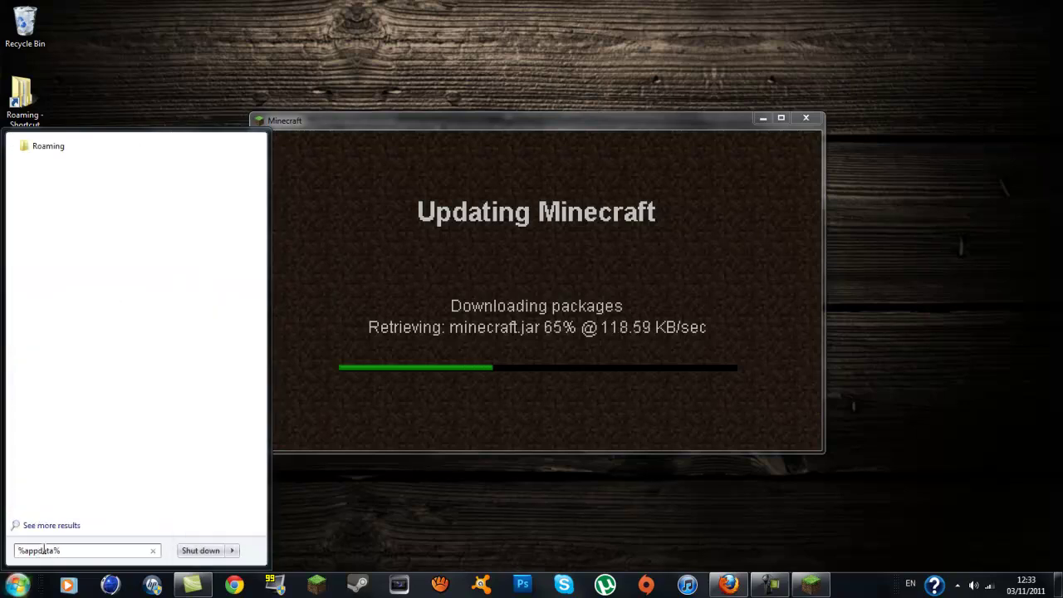
left_click(40, 149)
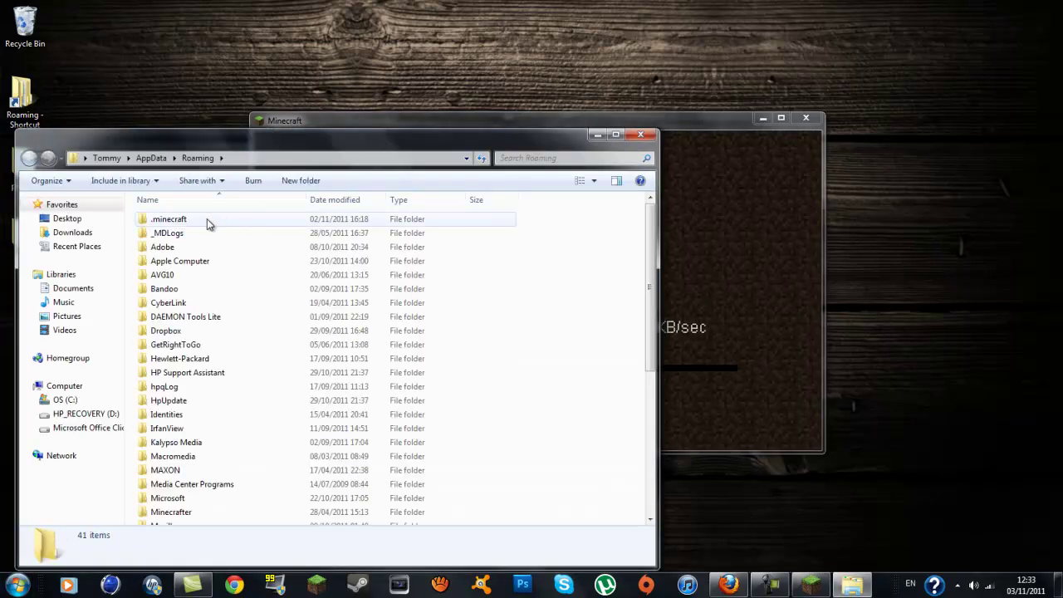
mouse_move(392, 133)
left_mouse_down()
mouse_move(624, 251)
mouse_move(605, 393)
mouse_move(539, 361)
mouse_move(501, 399)
mouse_move(471, 369)
left_mouse_up()
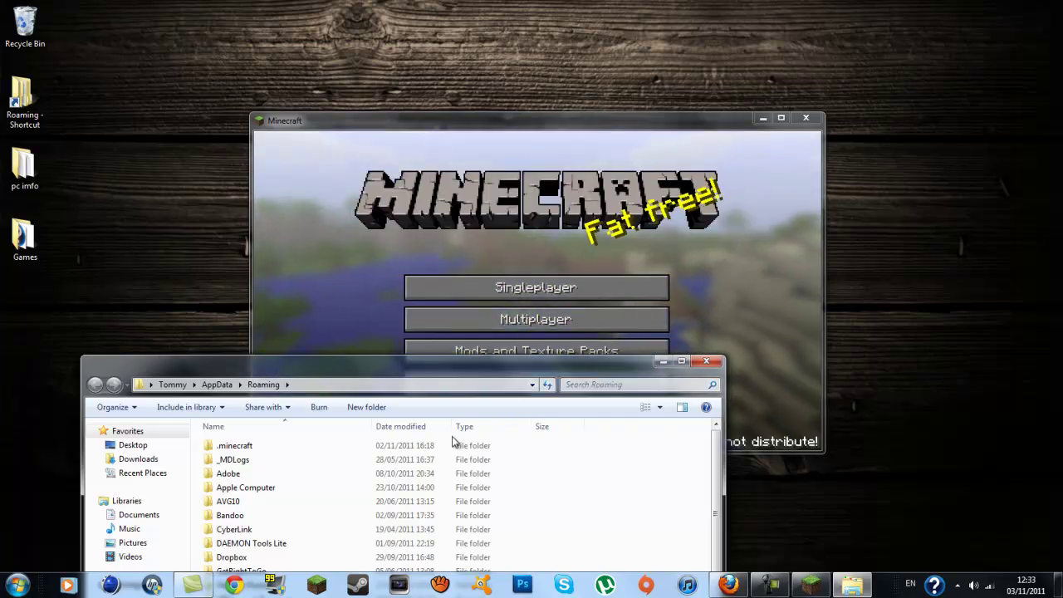
Close the running Minecraft game and copy the .minecraft folder from Roaming.
left_click(808, 119)
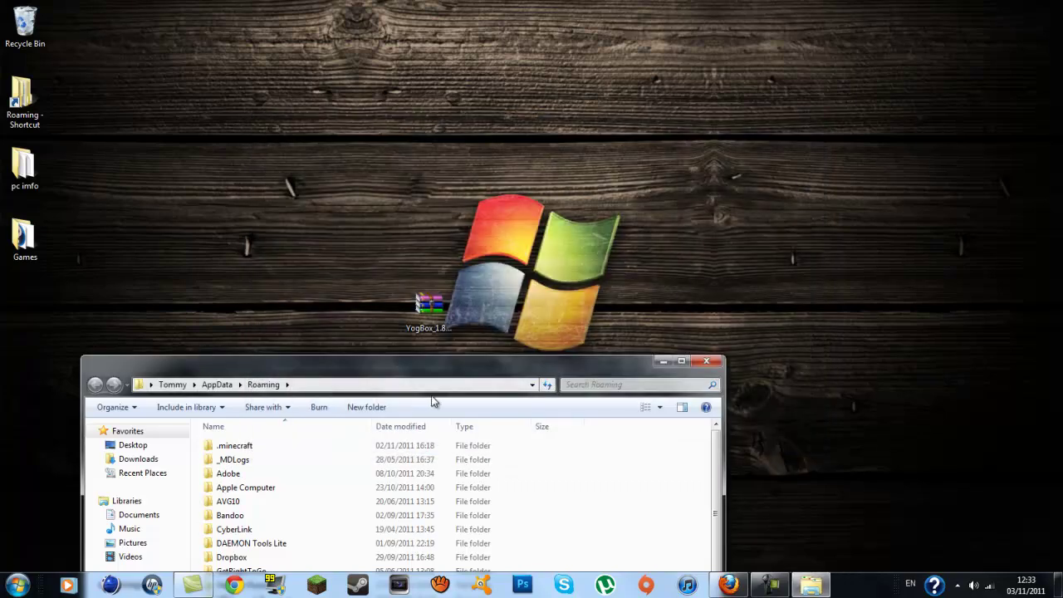
left_click_drag(447, 360, 510, 124)
left_click(277, 216)
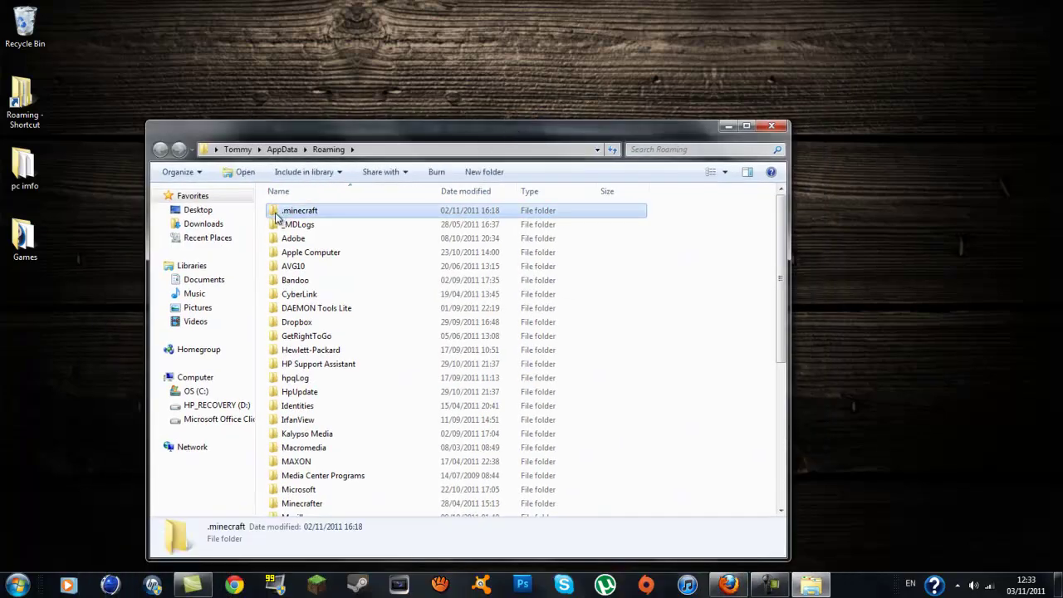
right_click(280, 214)
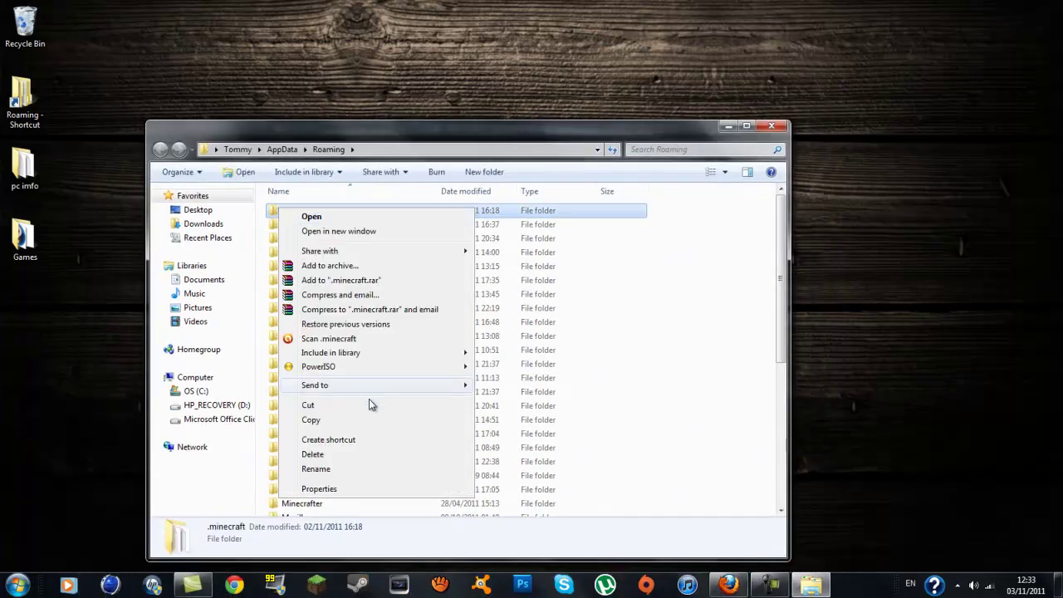
left_click(350, 421)
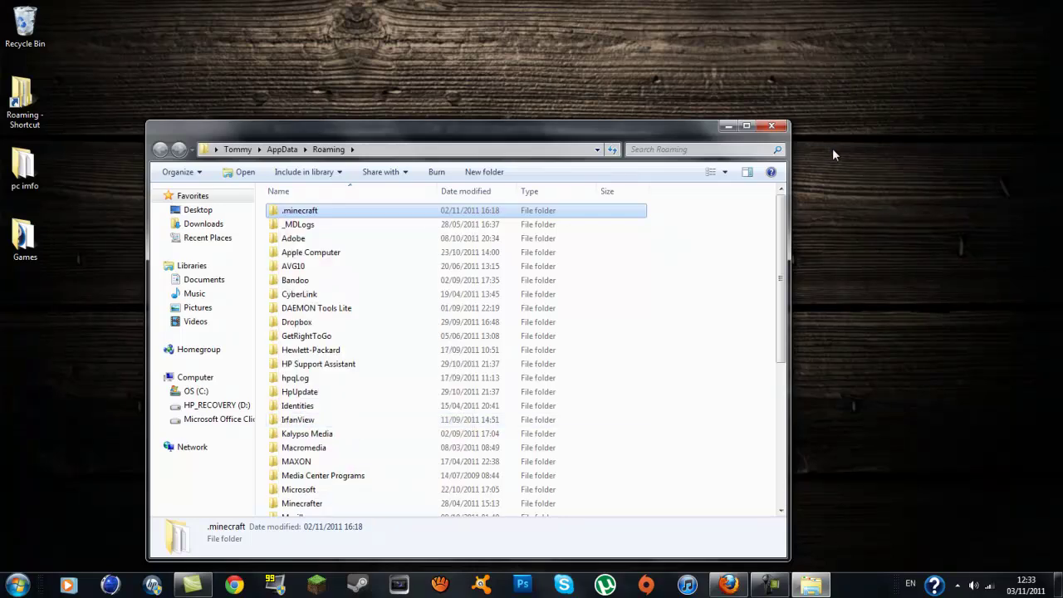
Close Explorer and paste the .minecraft folder onto the desktop.
left_click(773, 125)
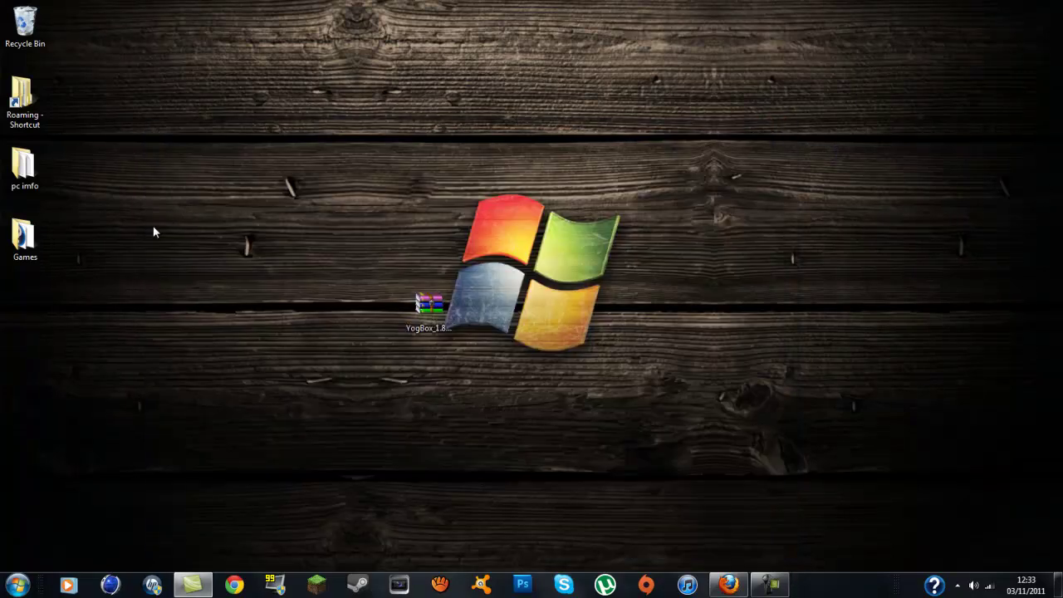
right_click(21, 300)
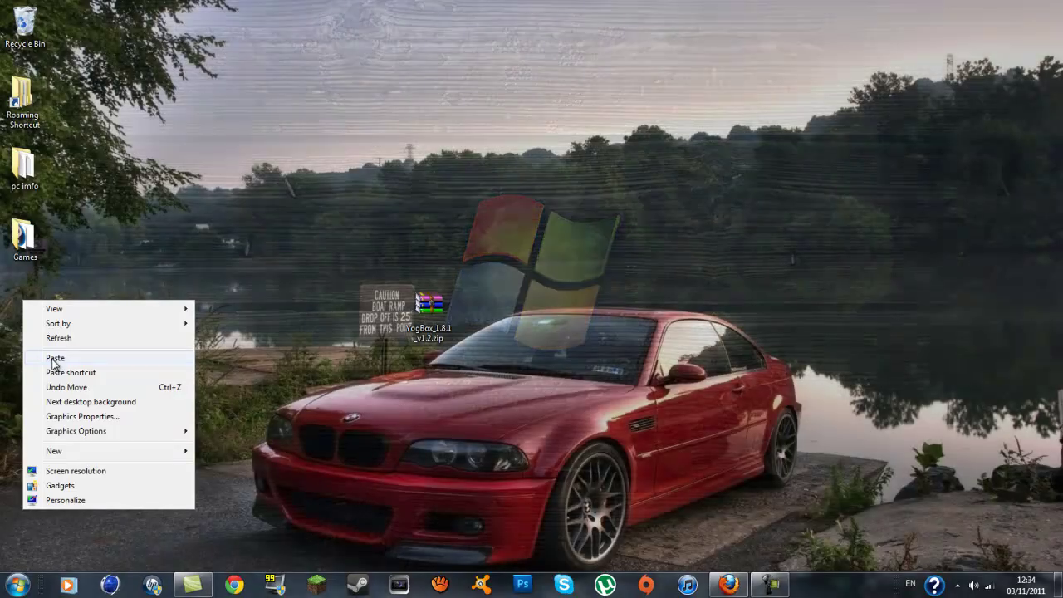
left_click(55, 358)
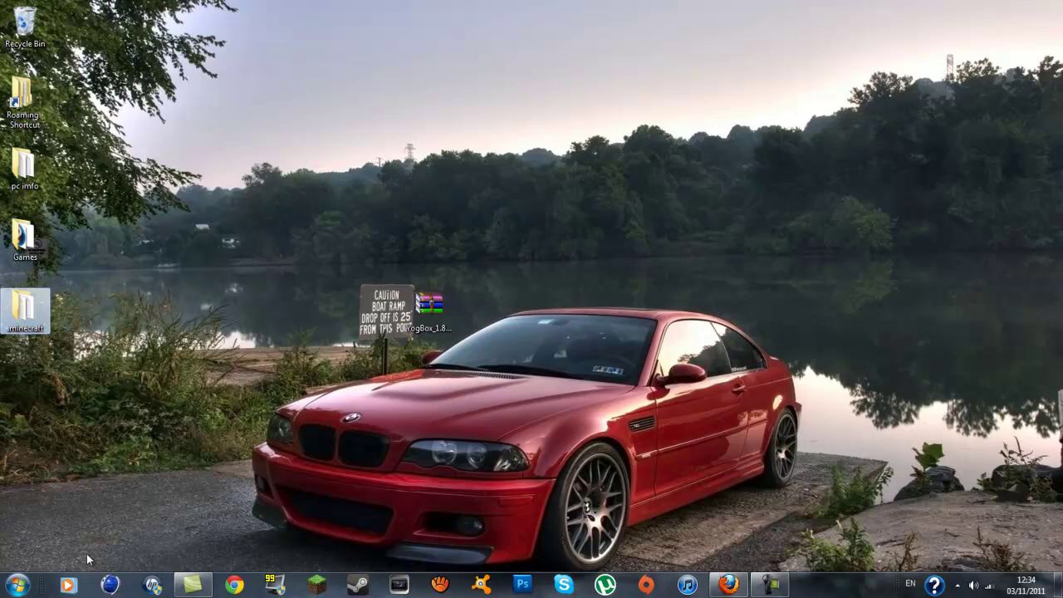
Extract the YogBox zip to a YogBox_1.8.1_v1.2 folder and place it beside the zip.
left_click(430, 303)
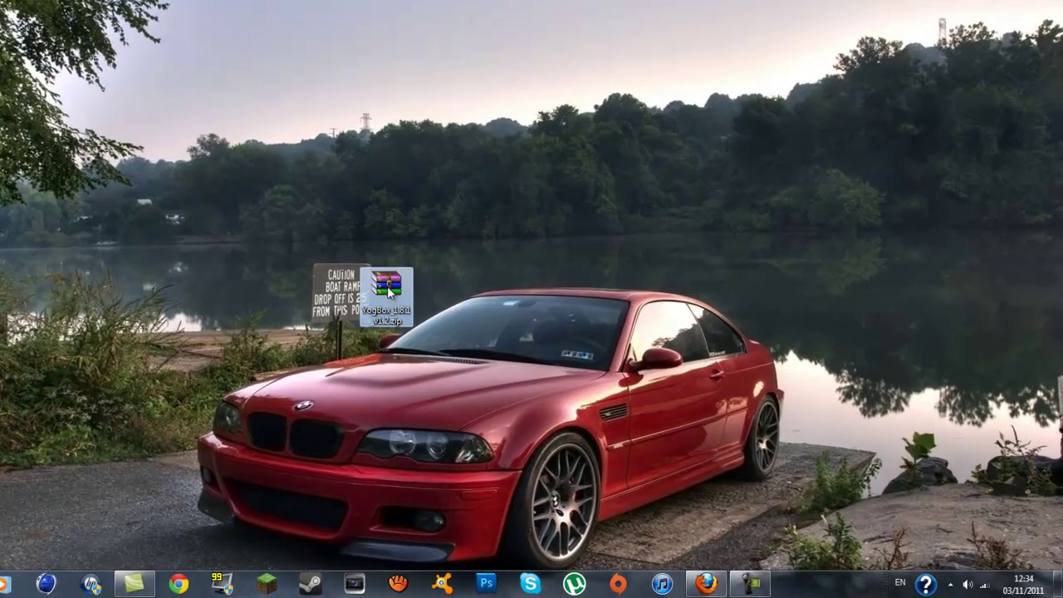
right_click(389, 290)
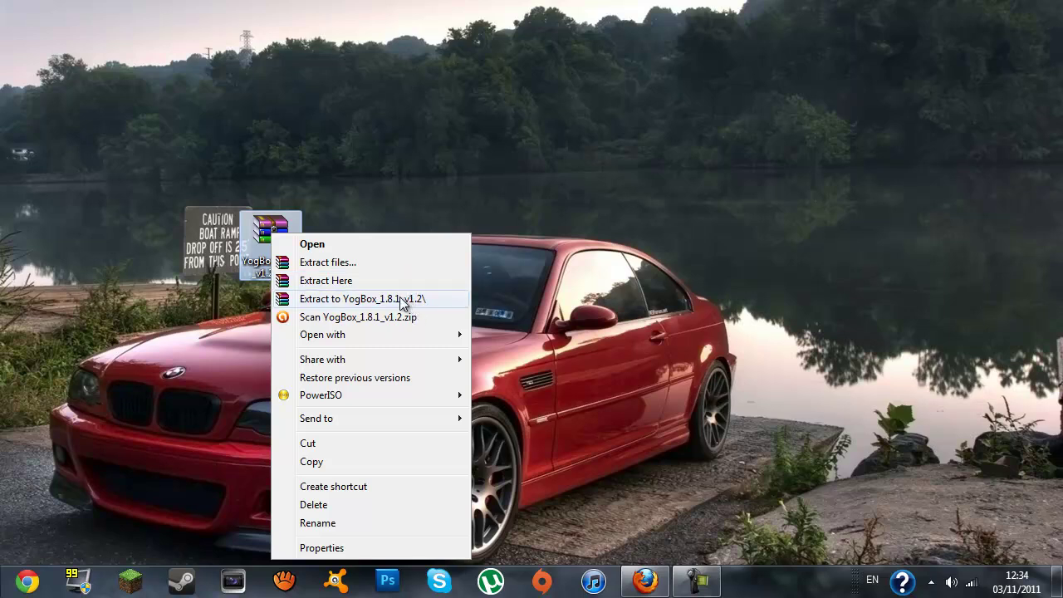
left_click(350, 299)
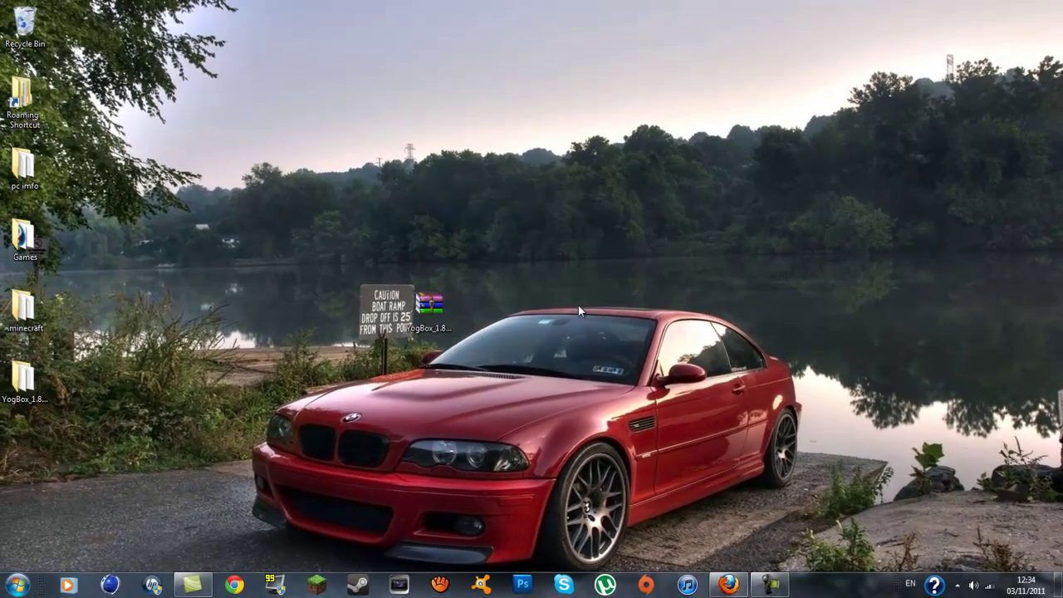
mouse_move(22, 377)
left_mouse_down()
mouse_move(545, 322)
mouse_move(488, 330)
left_mouse_up()
Move the zip archive to the desktop's top-left and open the extracted YogBox_1.8.1_v1.2 folder.
double_click(428, 309)
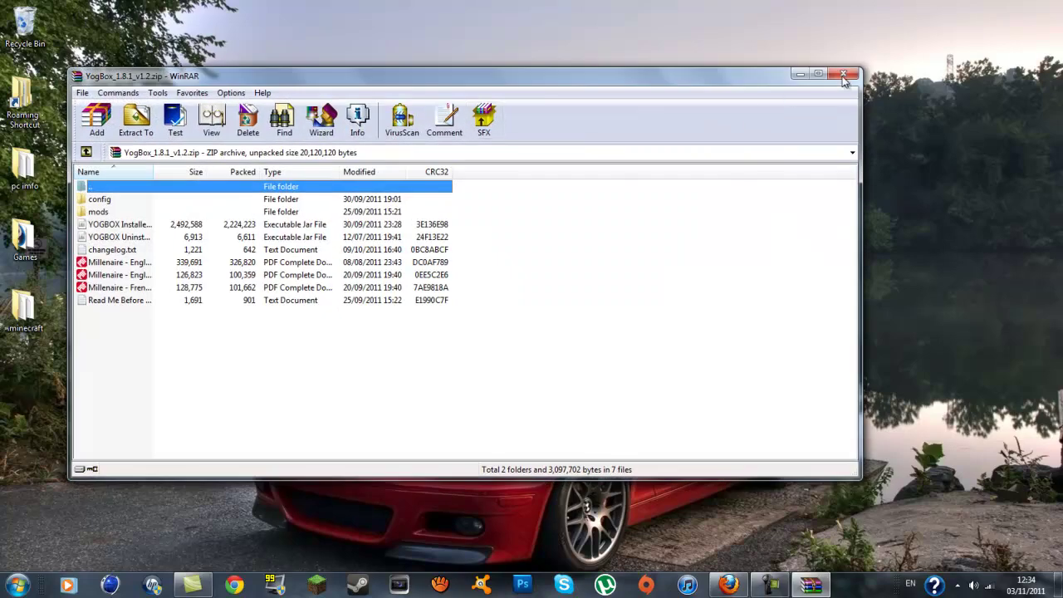
left_click(844, 78)
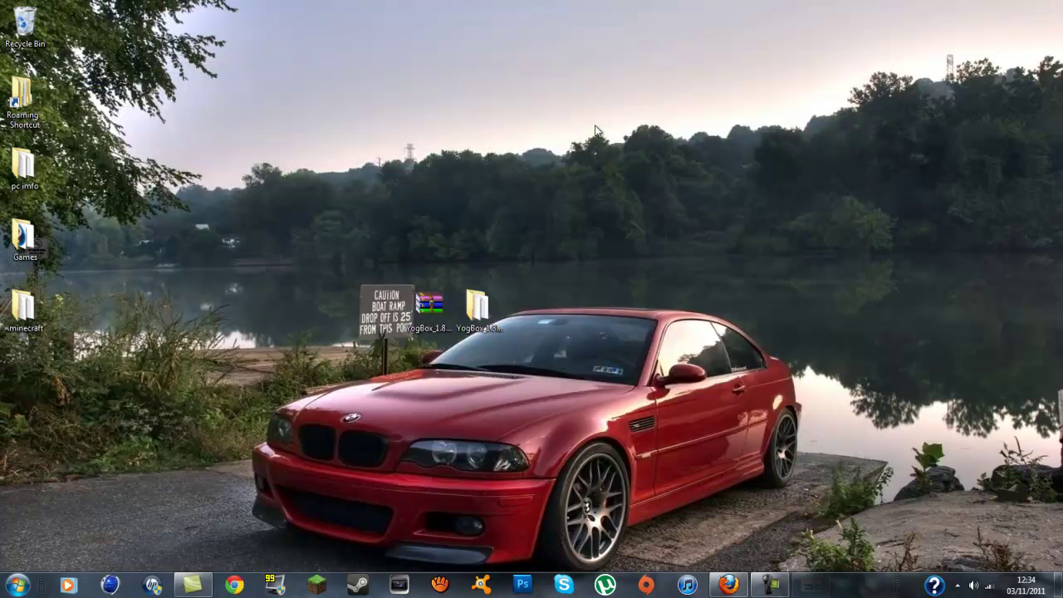
mouse_move(428, 308)
left_mouse_down()
mouse_move(108, 23)
mouse_move(74, 16)
left_mouse_up()
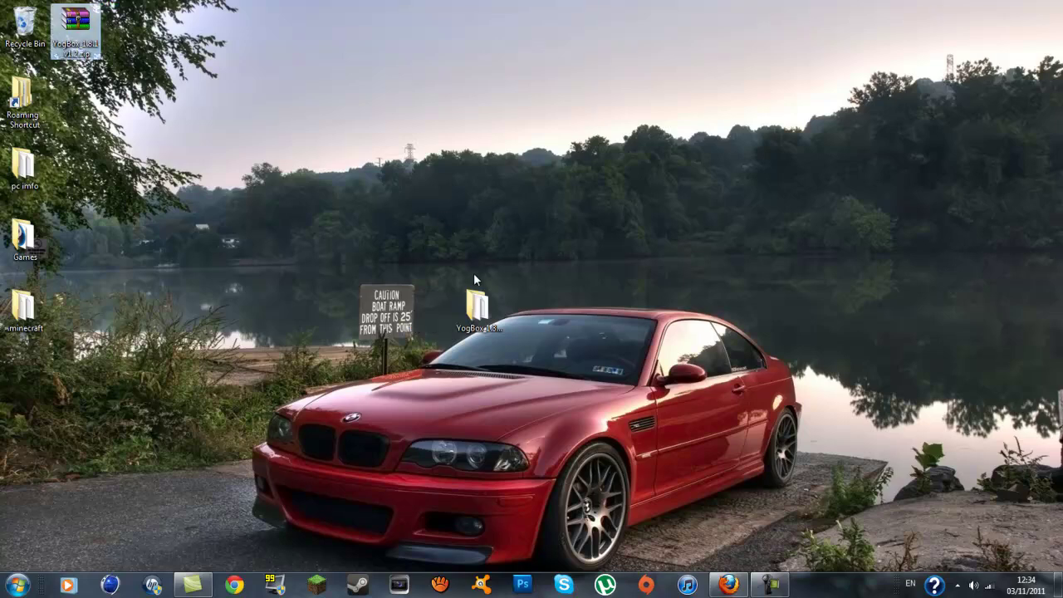
double_click(478, 308)
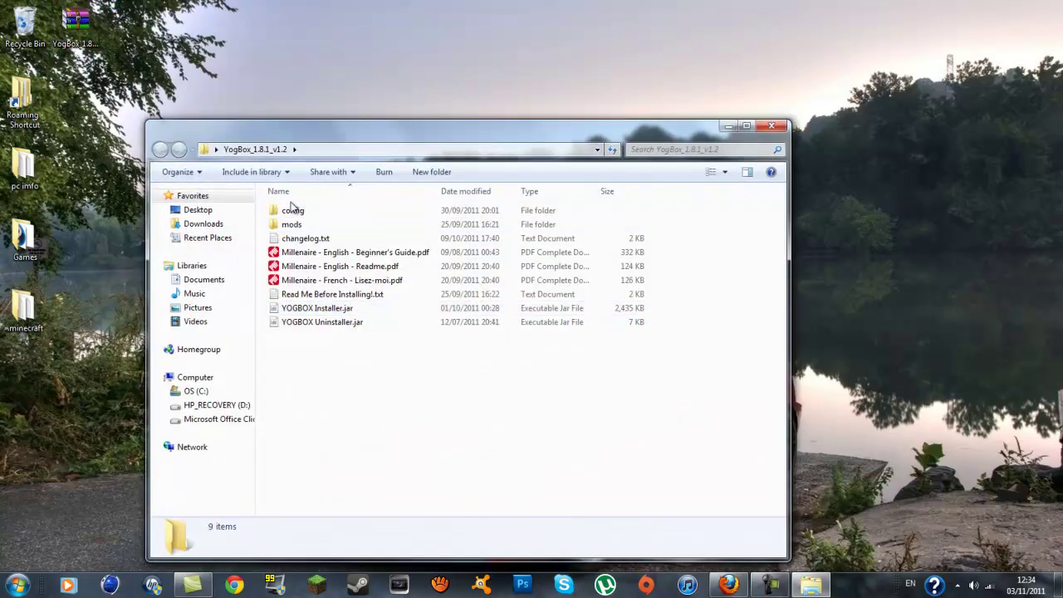
Launch YOGBOX Installer.jar, close the YogBox folder window, and centre the installer window.
left_click(330, 314)
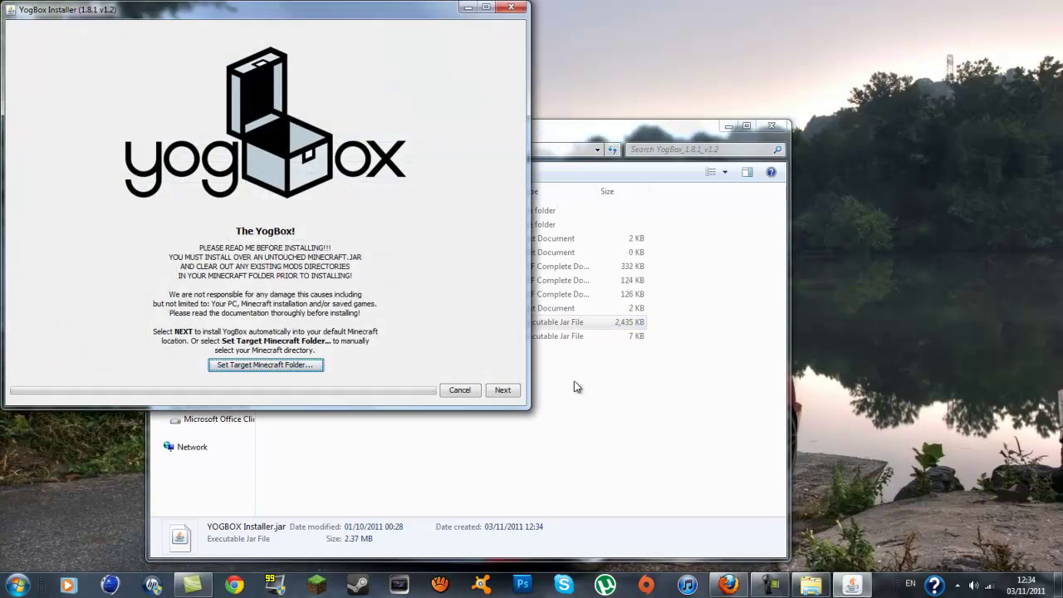
mouse_move(668, 127)
left_mouse_down()
mouse_move(830, 241)
mouse_move(714, 178)
mouse_move(734, 170)
mouse_move(774, 86)
mouse_move(803, 110)
left_mouse_up()
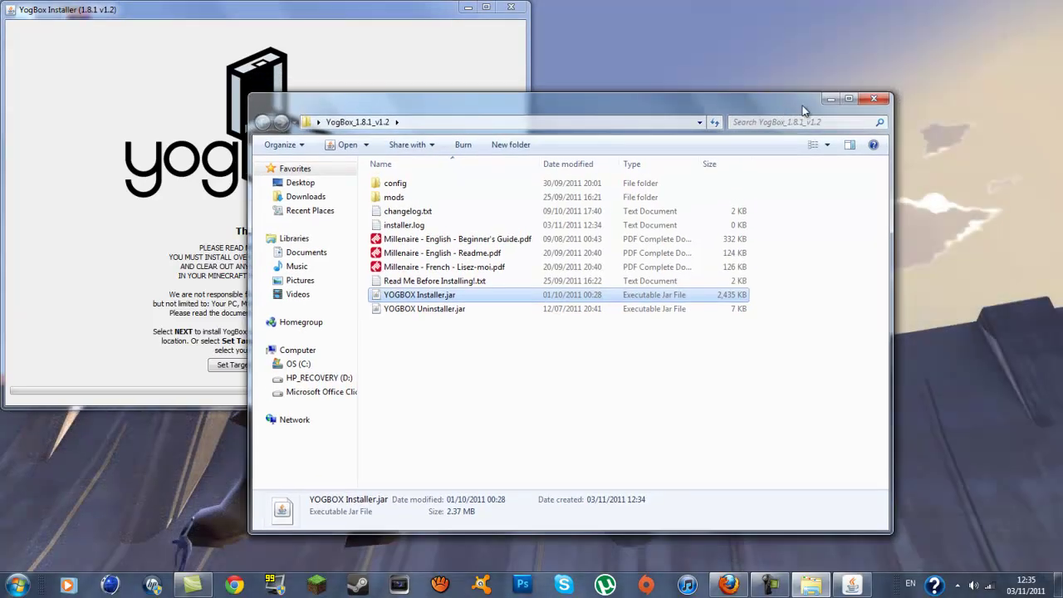
left_click(874, 101)
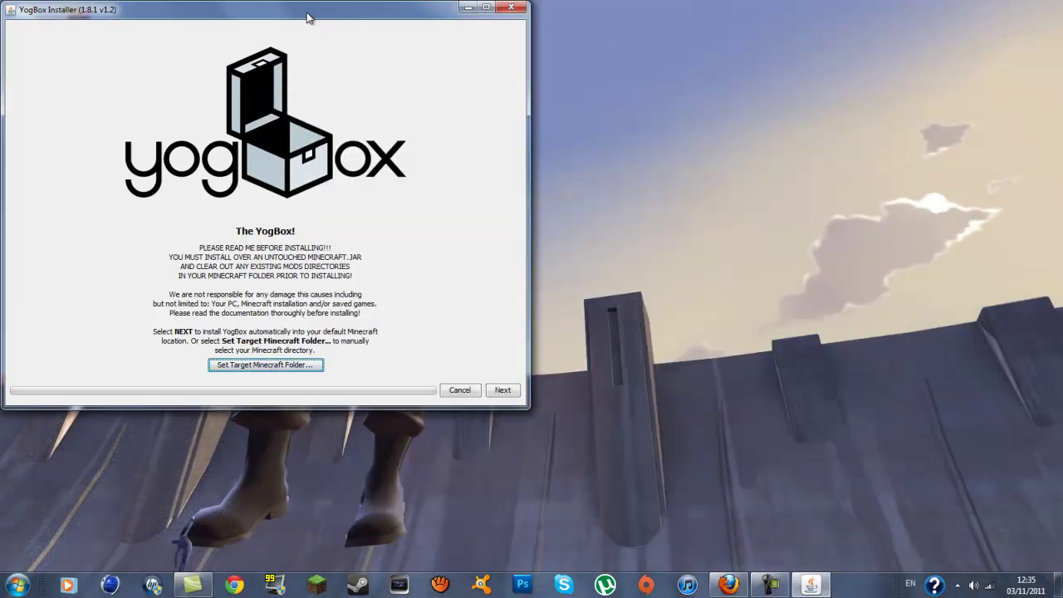
mouse_move(307, 17)
left_mouse_down()
mouse_move(531, 51)
mouse_move(506, 46)
left_mouse_up()
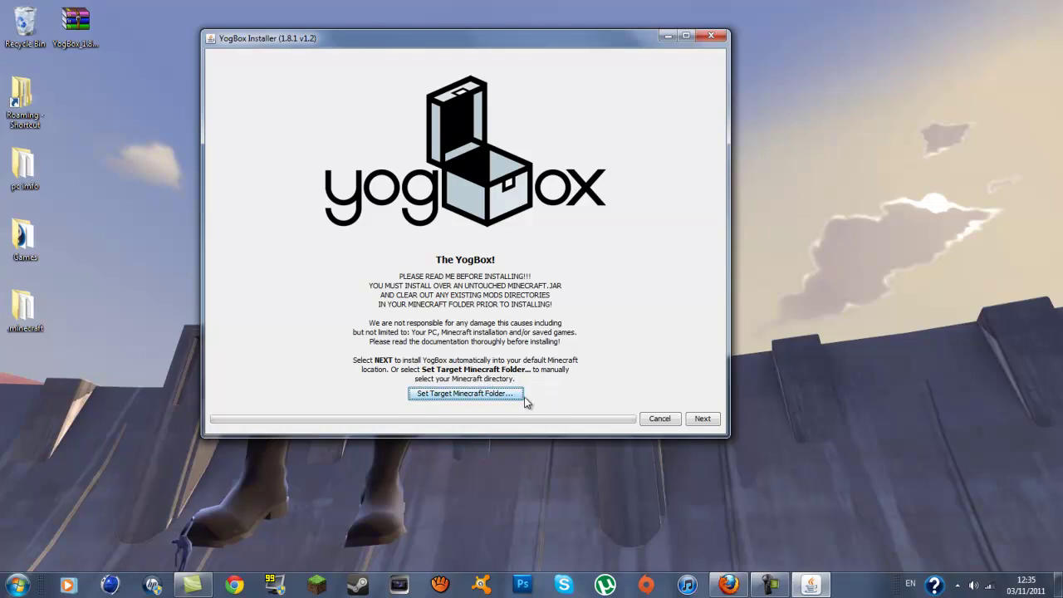
Tick Core Mods, Millenaire, Equivalent Exchange and Somnia among the optional mods, then start installing.
left_click(703, 419)
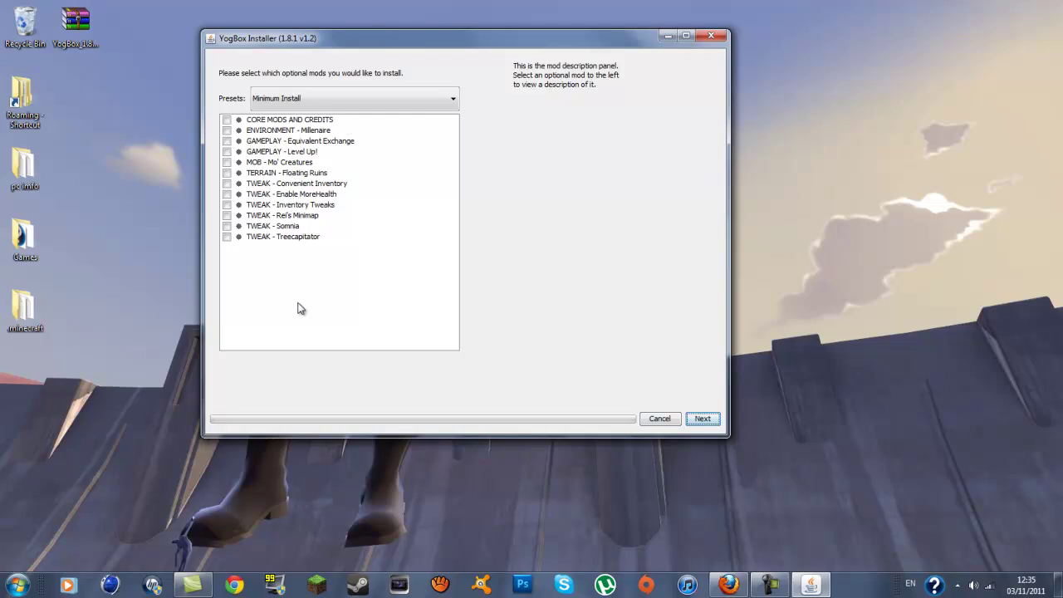
left_click(227, 120)
left_click(226, 130)
left_click(227, 142)
left_click(227, 226)
left_click(702, 421)
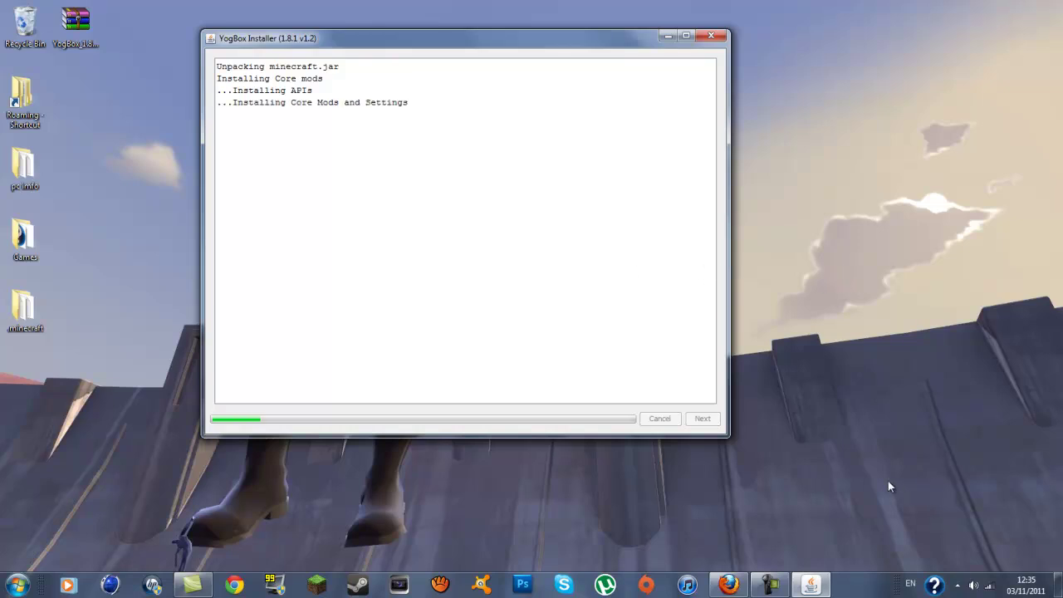
Scroll through the YogBox thread's install steps and changelog in Firefox, then close Firefox.
left_click(741, 588)
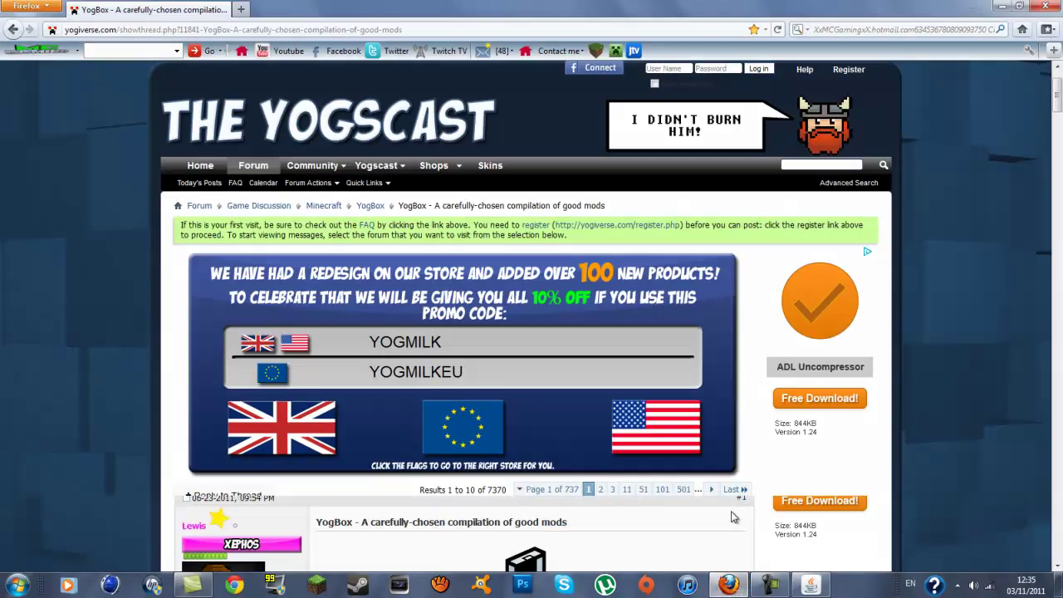
scroll(635, 461, "down", 15)
scroll(636, 467, "down", 5)
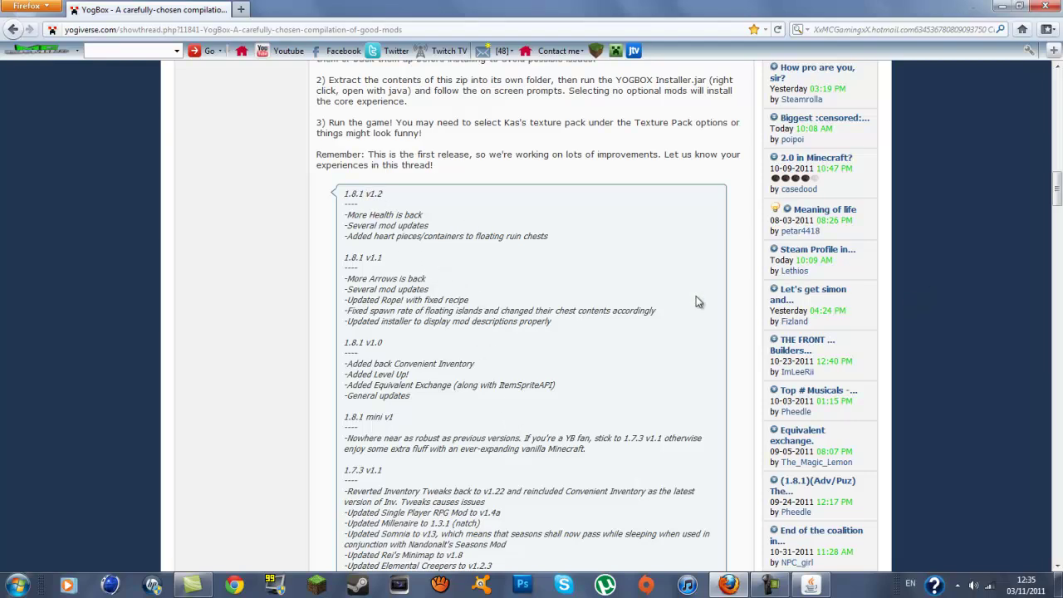
scroll(968, 256, "up", 20)
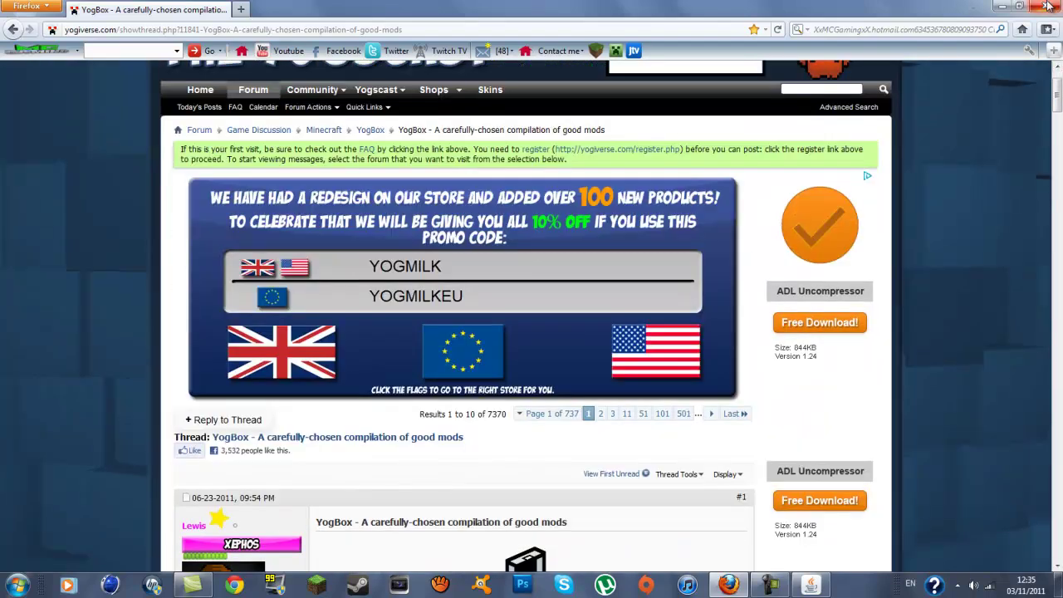
left_click(1048, 7)
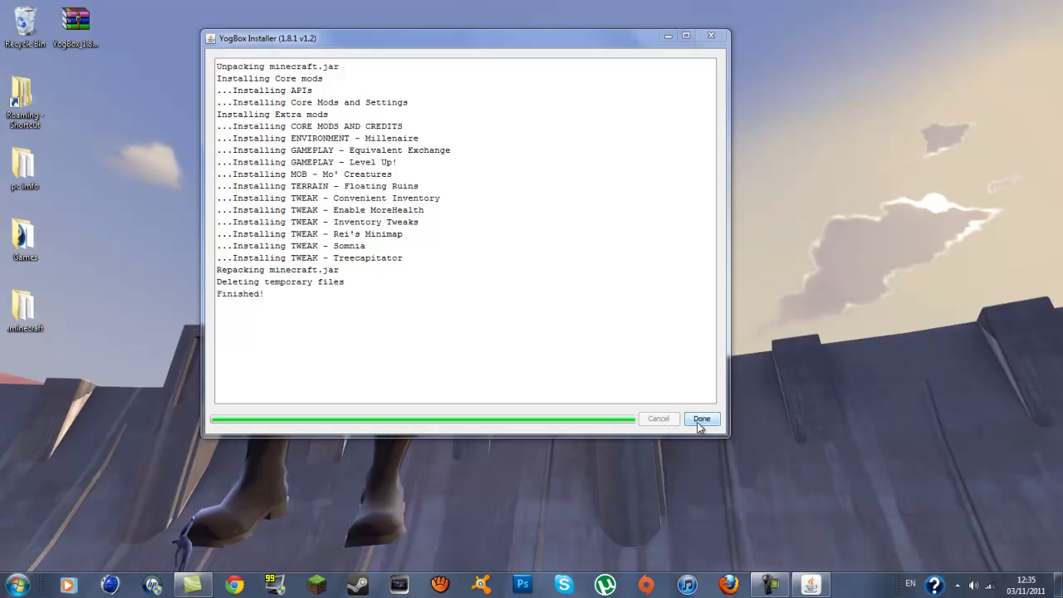
Close the installer, launch Minecraft past the security warning, and move the YogBox desktop folder.
left_click(699, 420)
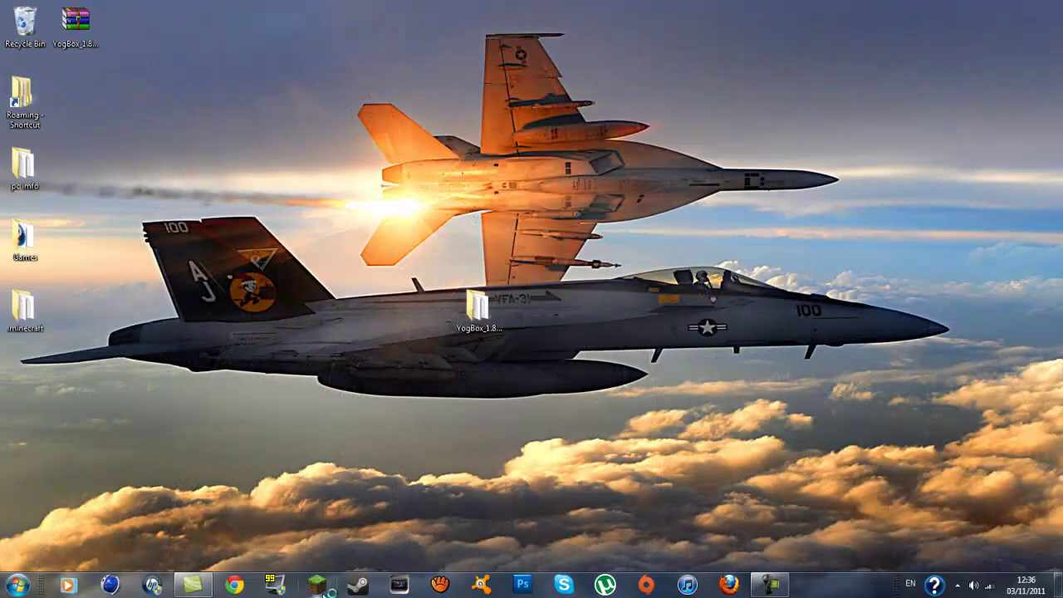
left_click(317, 585)
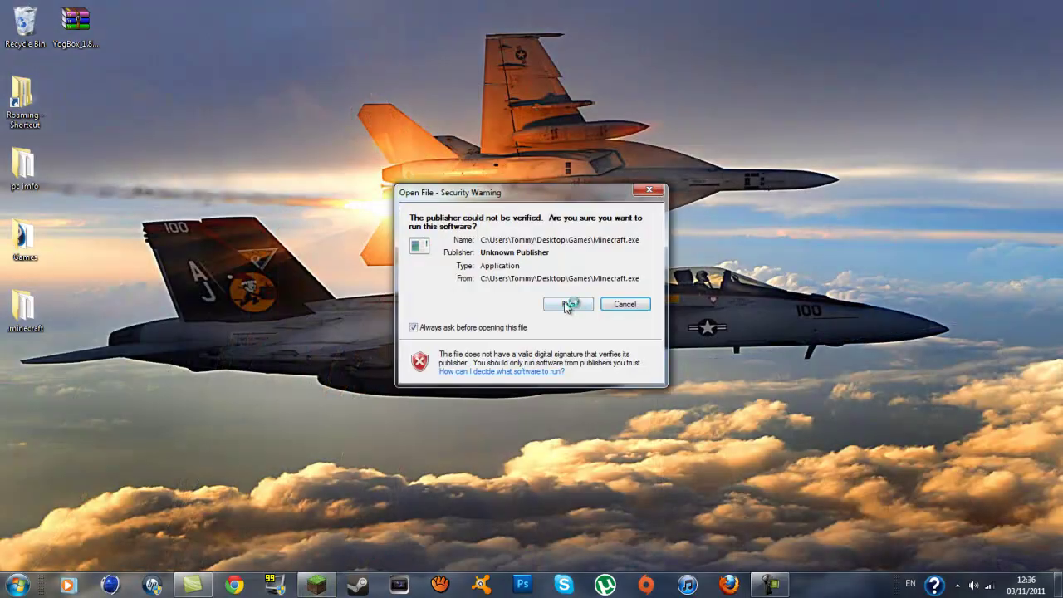
left_click(565, 302)
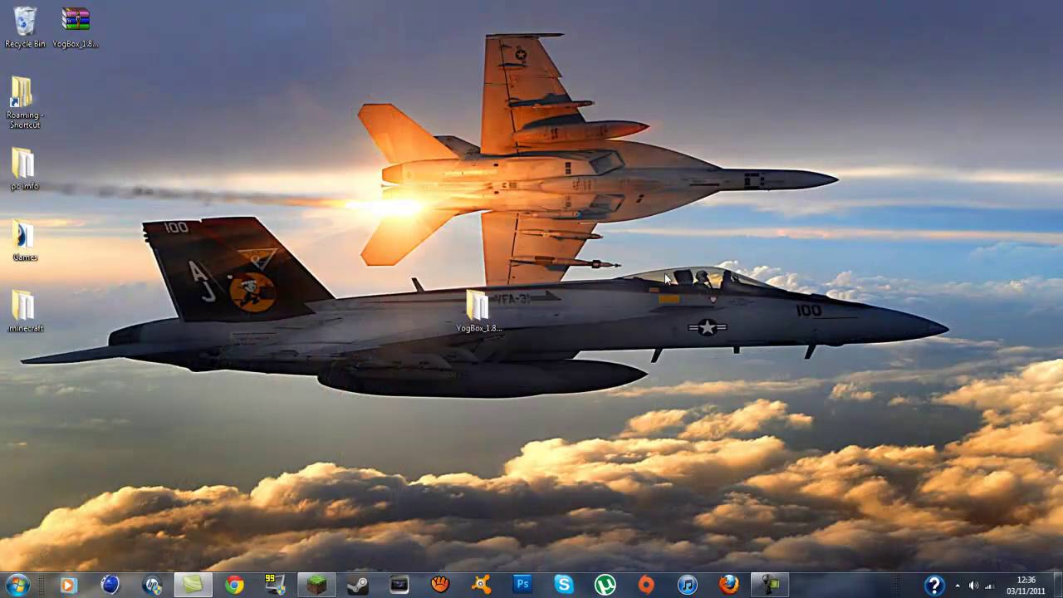
left_click_drag(486, 324, 138, 38)
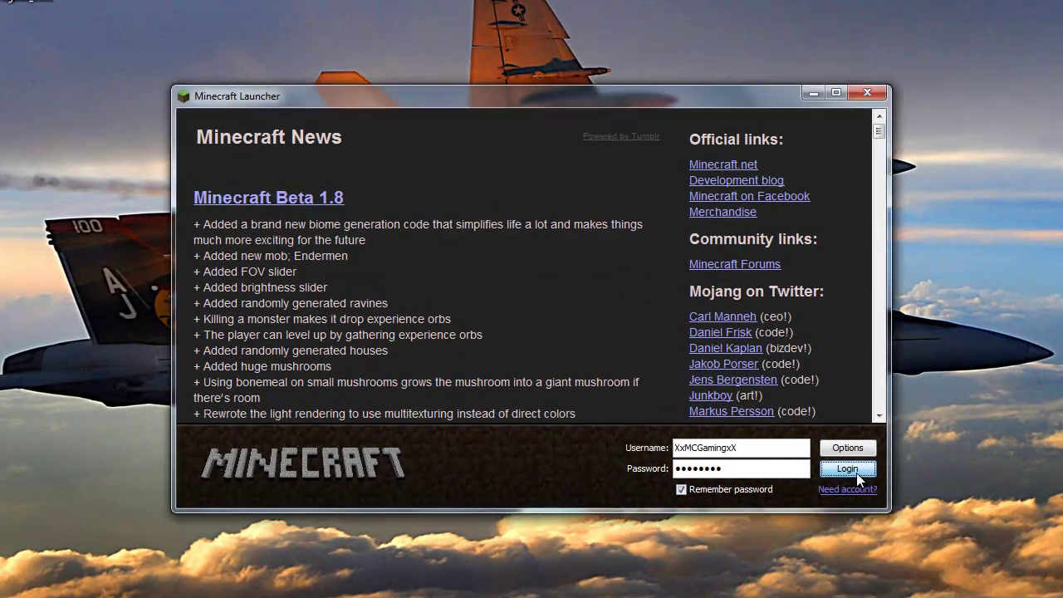
Log in with the saved account, retrying each time the login fails.
left_click(854, 471)
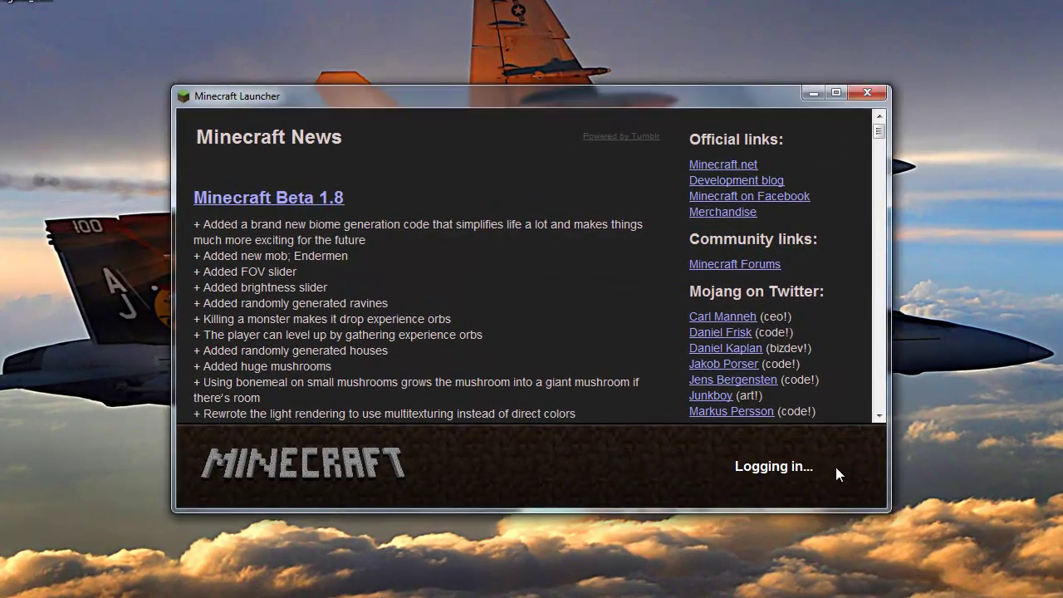
left_click(818, 464)
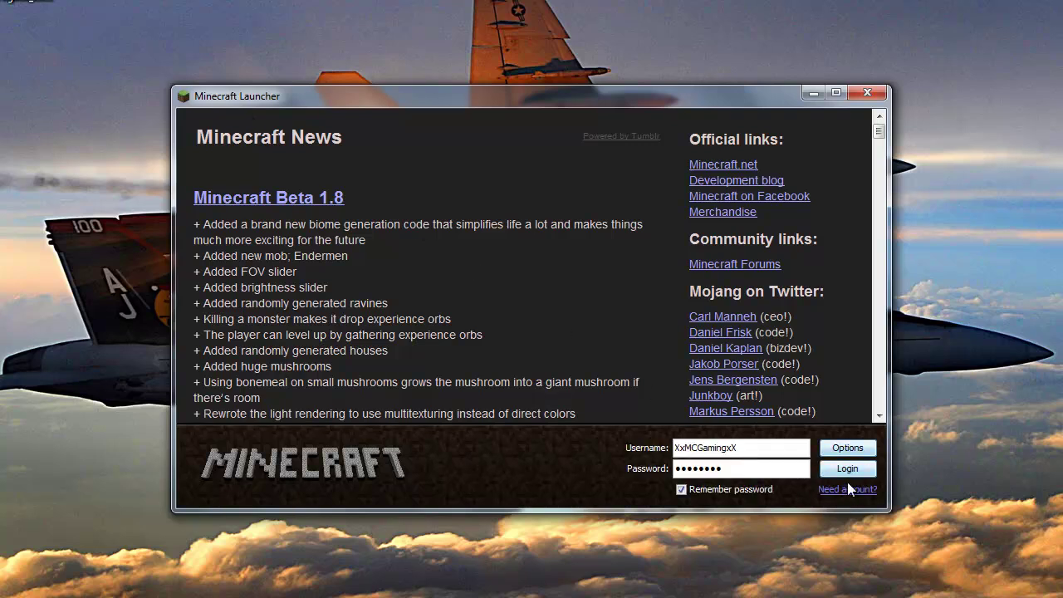
left_click(848, 474)
left_click(822, 451)
left_click(847, 471)
left_click(833, 455)
left_click(849, 471)
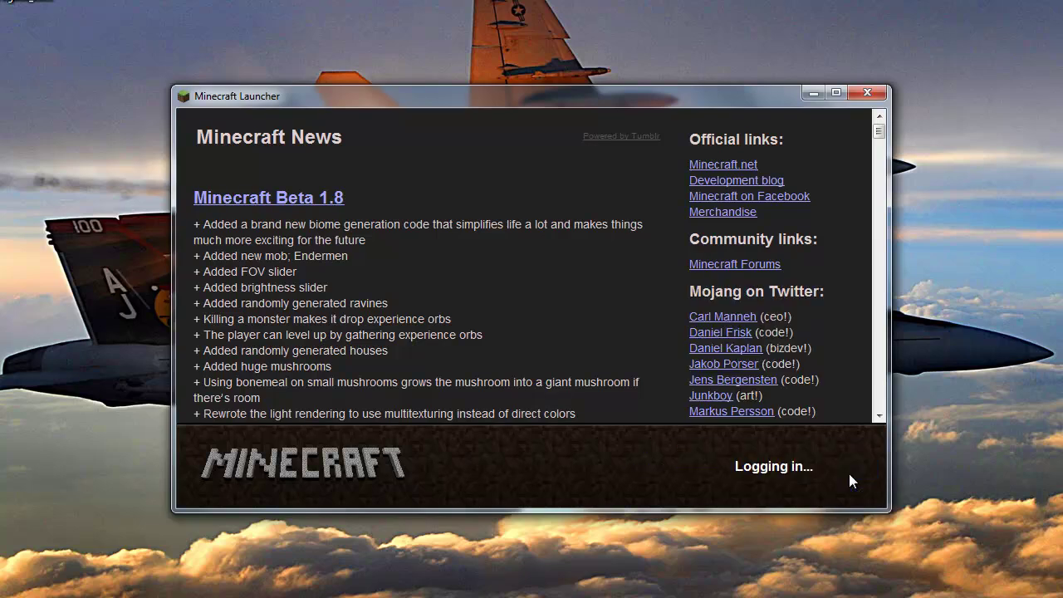
left_click(833, 453)
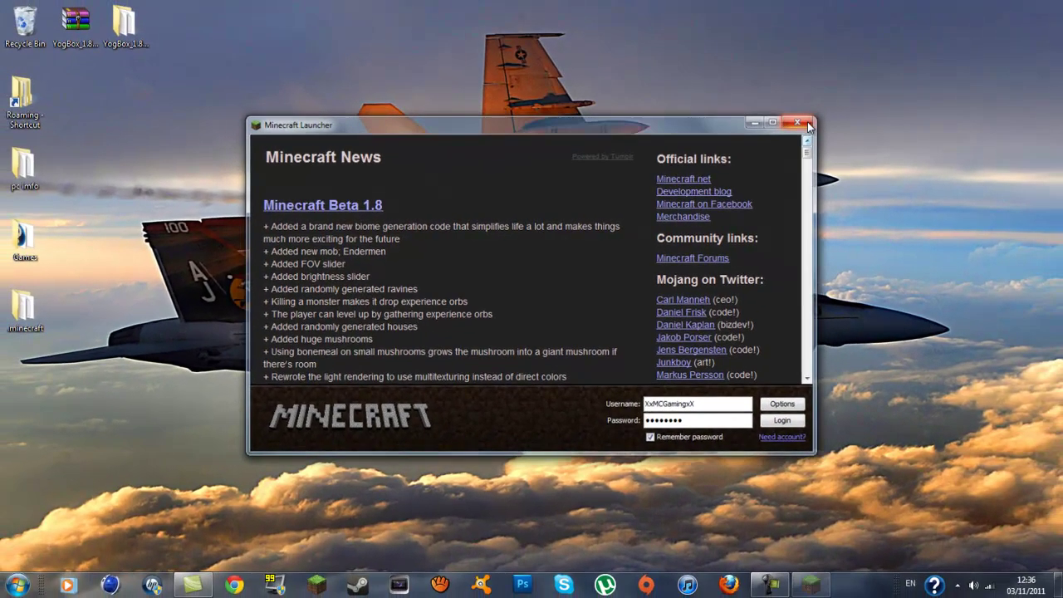
Relaunch Minecraft, allow it past the warning, and log in with the saved account.
left_click(300, 586)
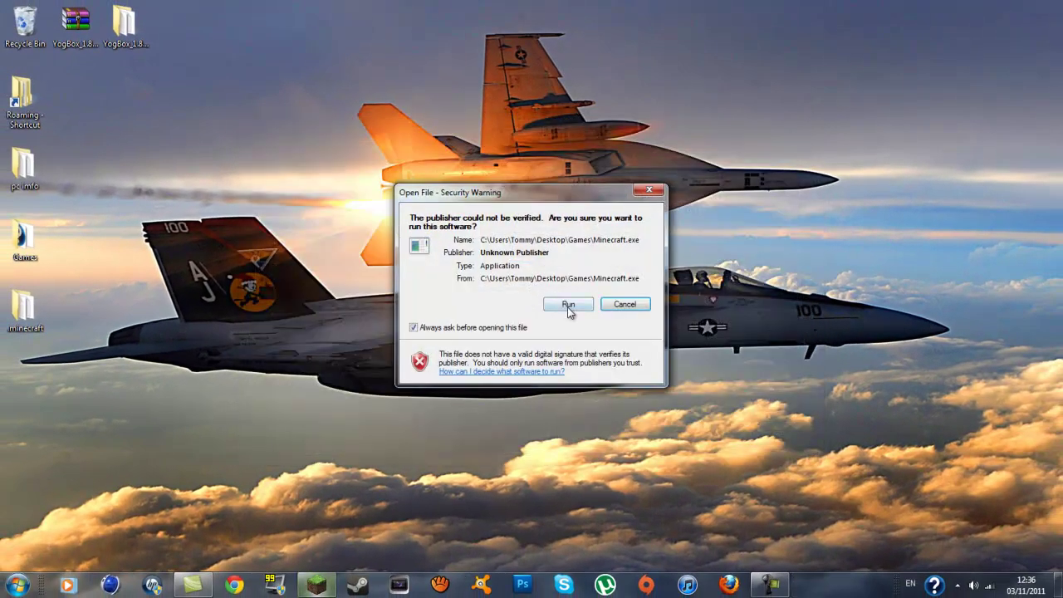
left_click(564, 304)
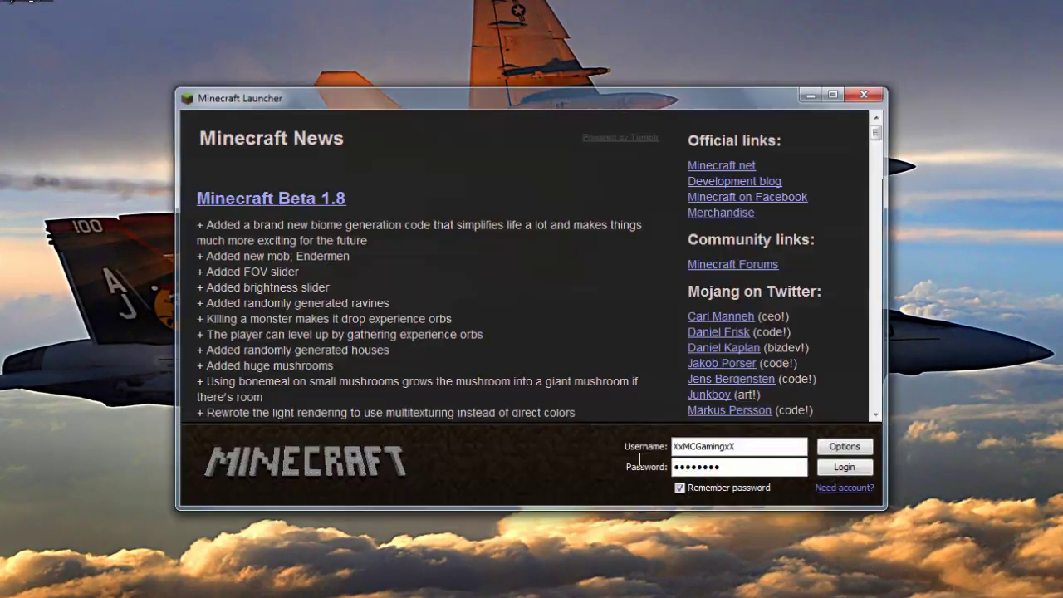
left_click(845, 467)
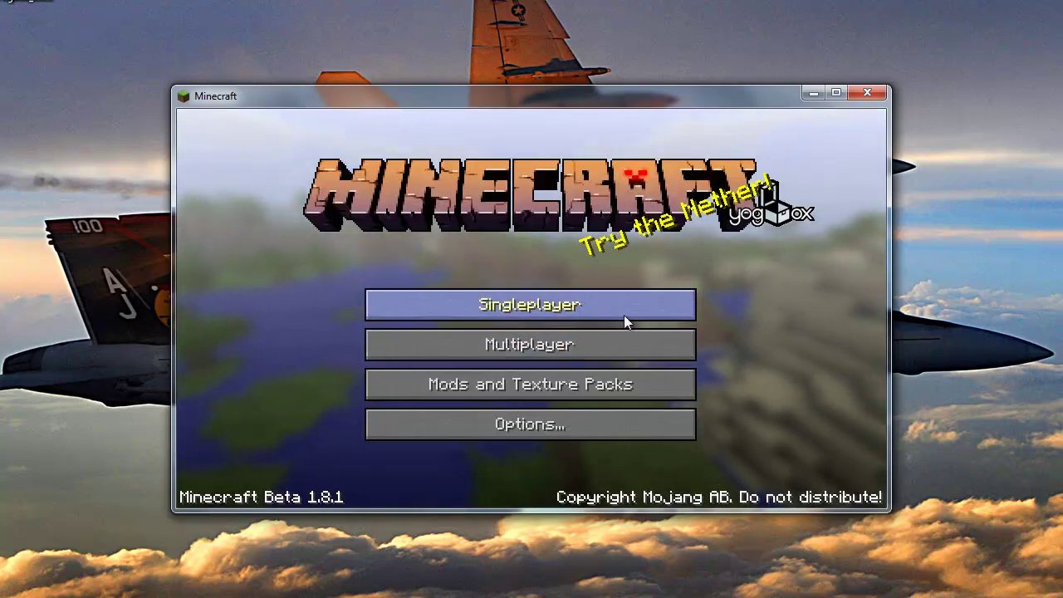
Look into the single-player world list twice, returning to the main menu each time.
left_click(624, 315)
left_click(662, 477)
left_click(623, 305)
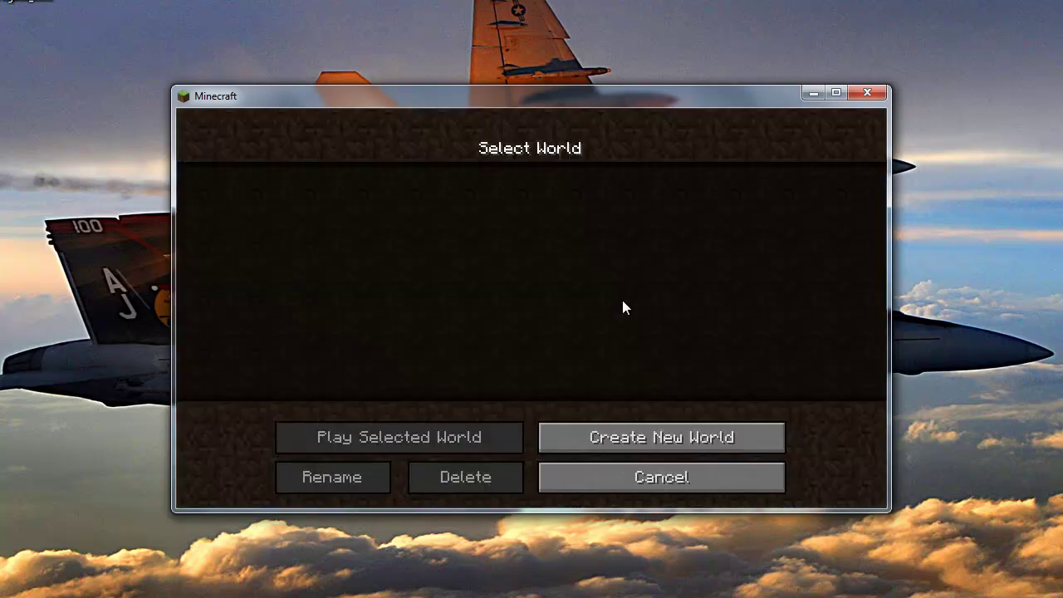
left_click(663, 492)
Make YogBox Painterly the active texture pack, then open the single-player world list.
left_click(557, 377)
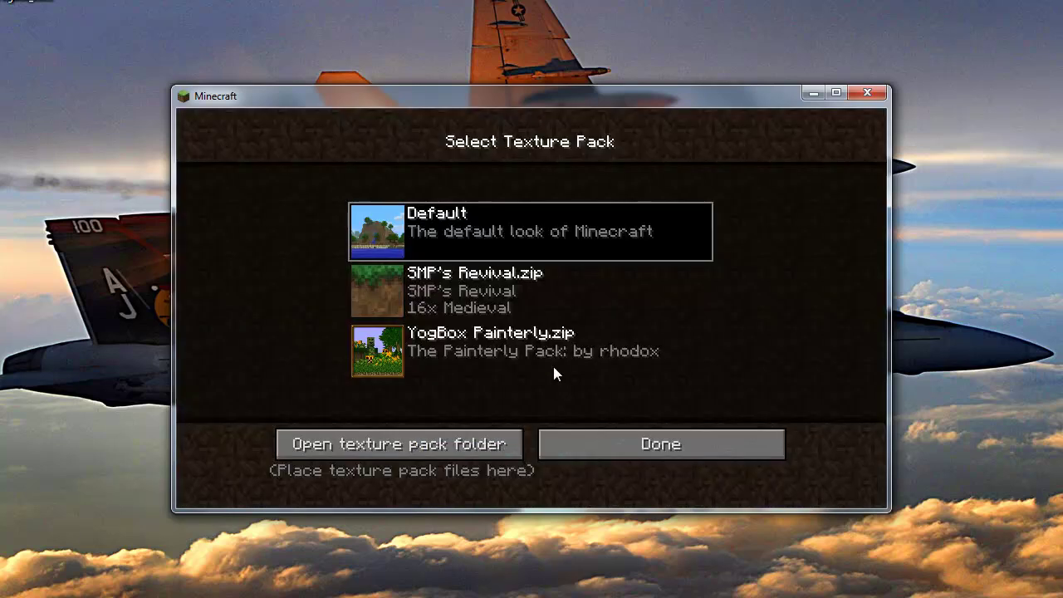
left_click(500, 298)
left_click(498, 342)
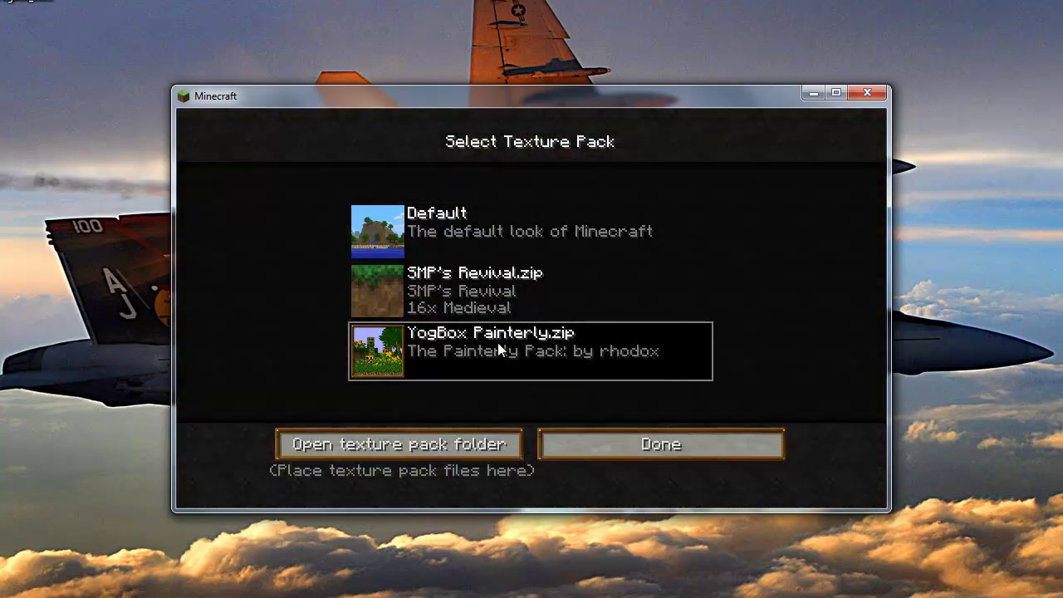
left_click(572, 447)
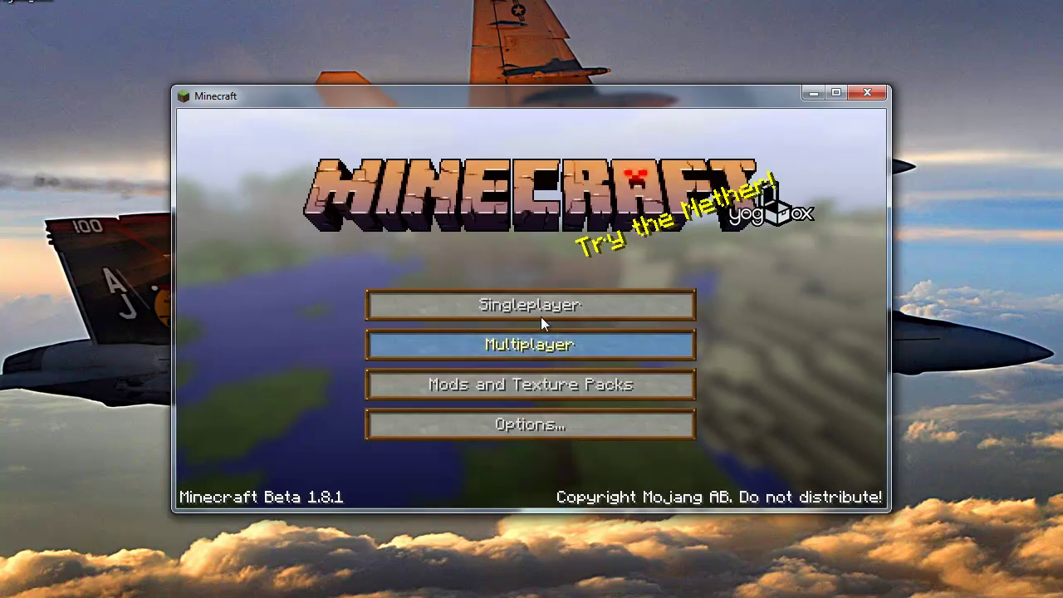
left_click(531, 307)
Create and enter a new world, then open the inventory with E.
left_click(573, 436)
left_click(400, 481)
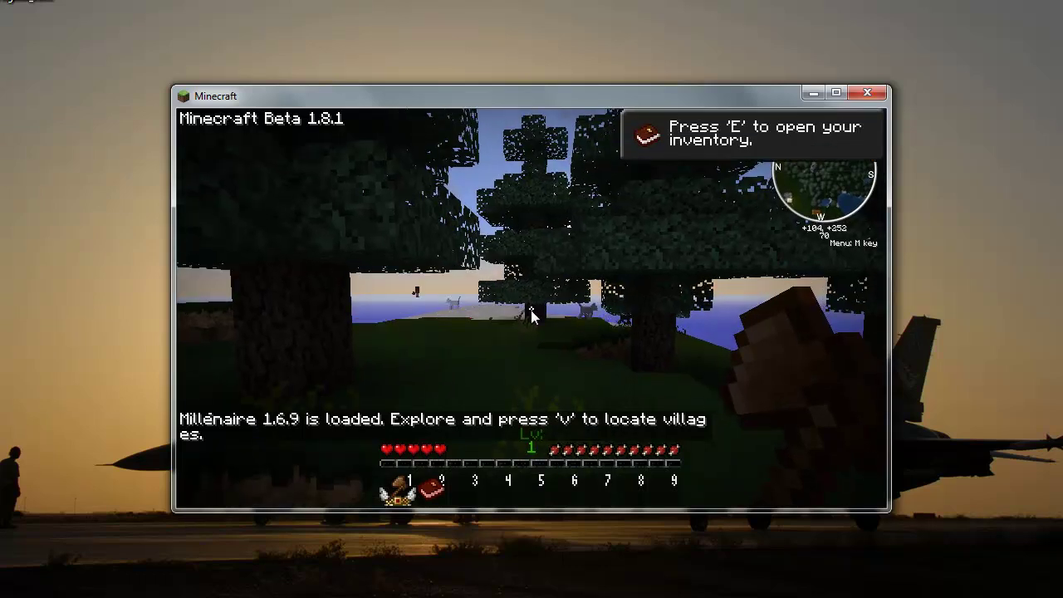
key("e")
key("e")
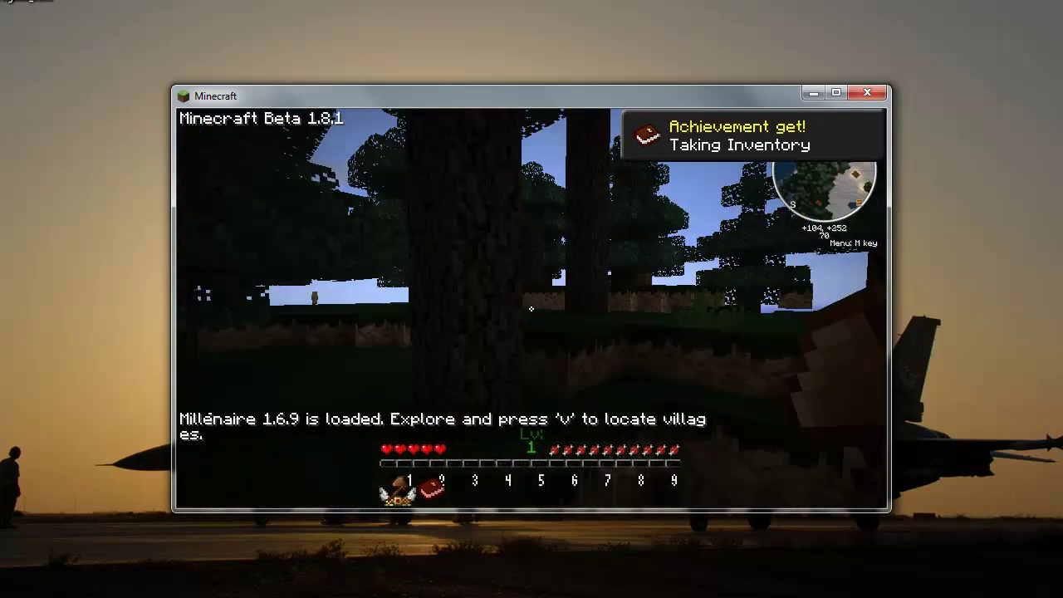
Turn the sound volume down to 18%, resume play, and select hotbar slot 4.
key("Escape")
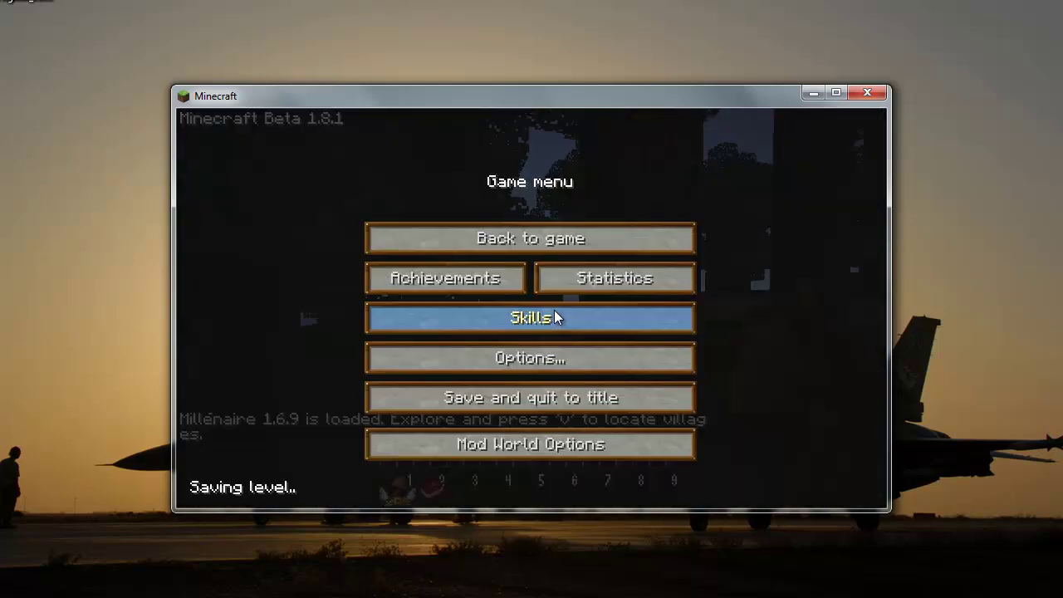
left_click(540, 362)
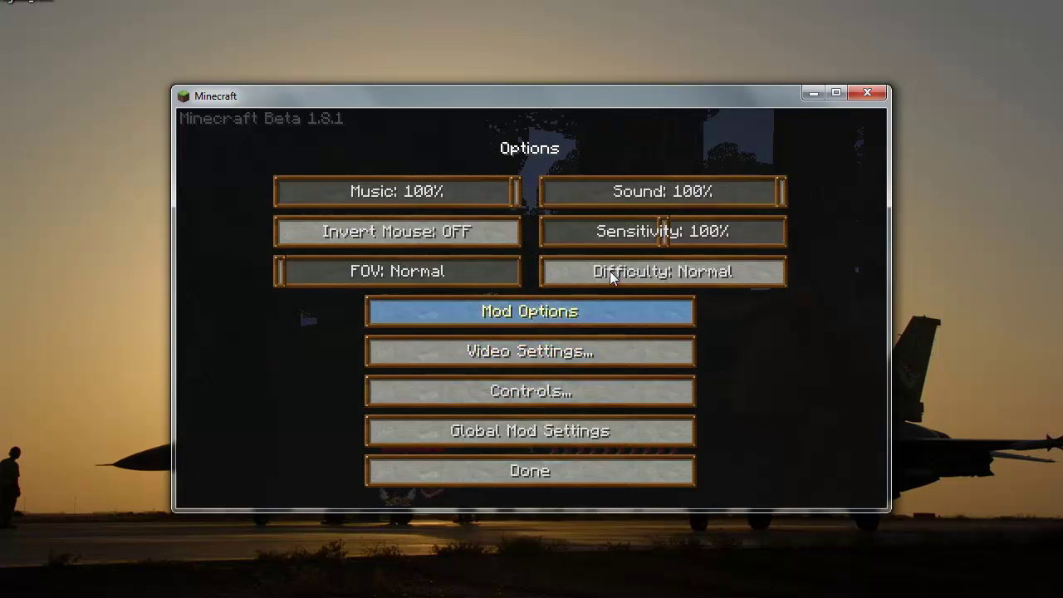
left_click_drag(696, 196, 590, 206)
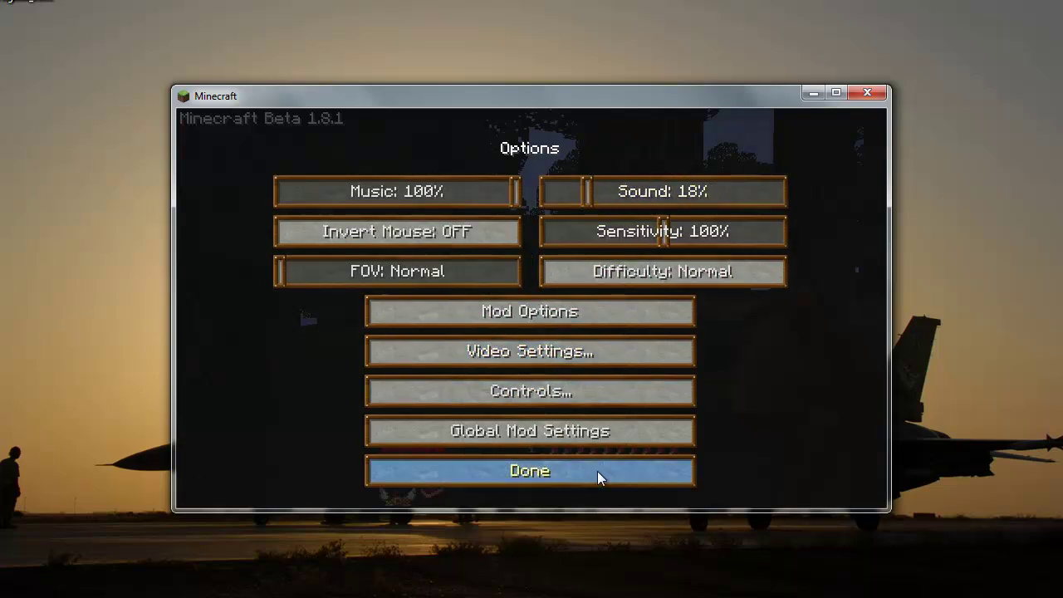
left_click(597, 471)
left_click(598, 236)
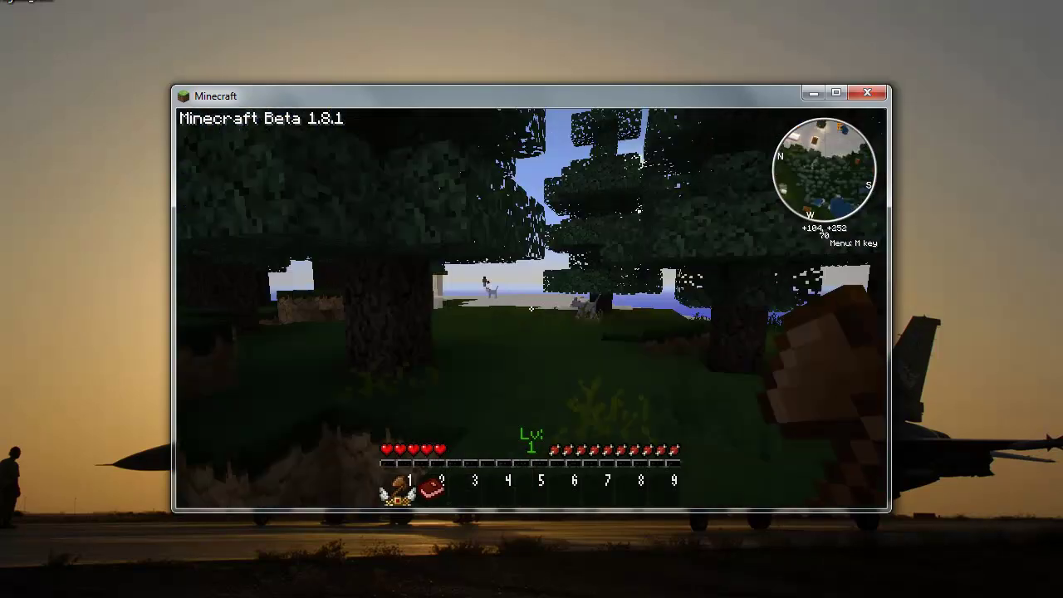
key("4")
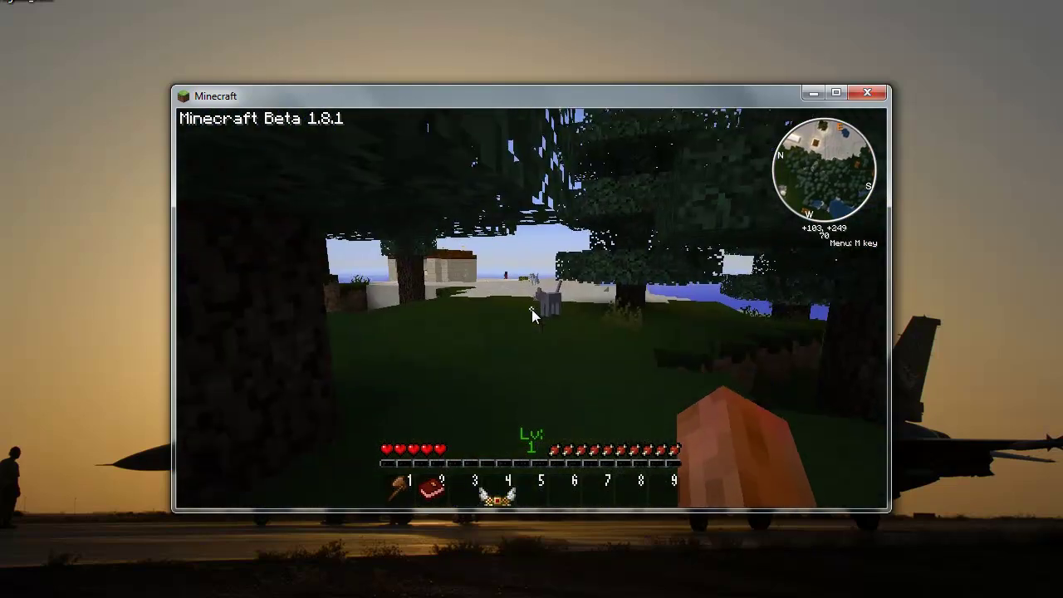
Set graphics to Fast and render distance to Short, then return to the game.
key("Escape")
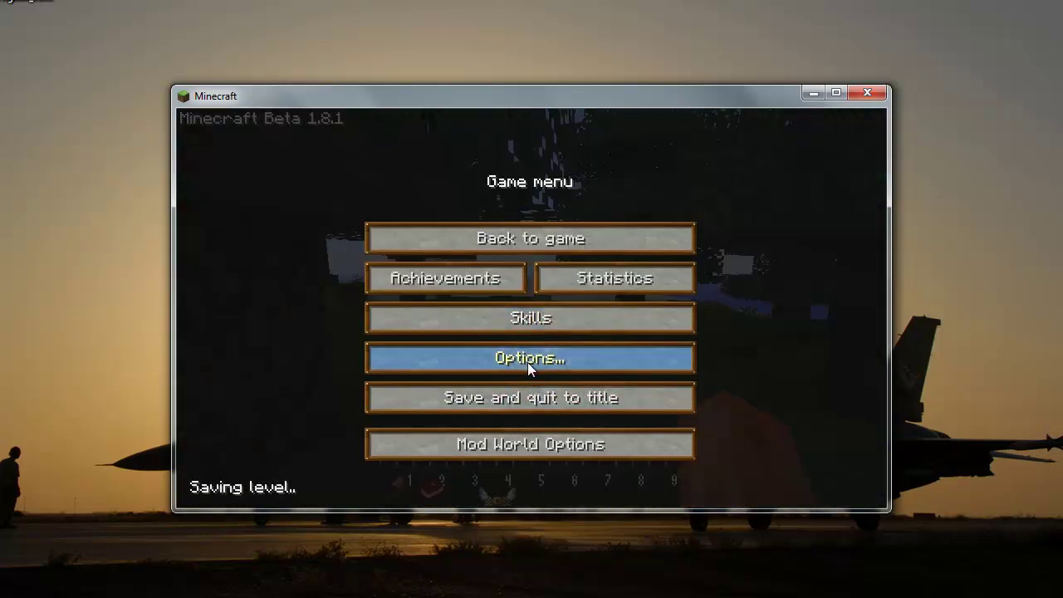
left_click(528, 363)
left_click(524, 318)
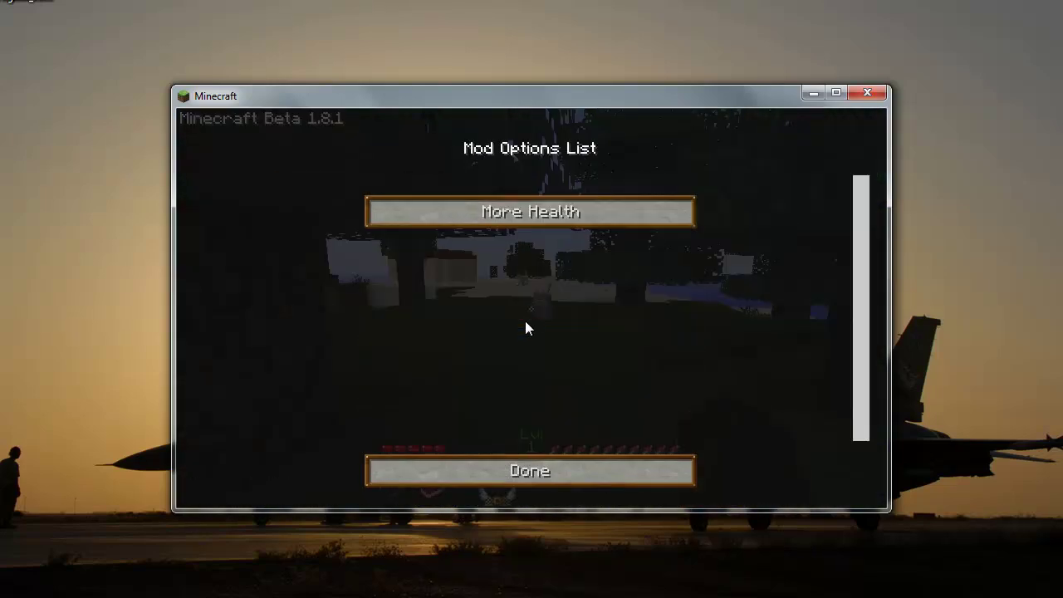
left_click(555, 484)
left_click(504, 357)
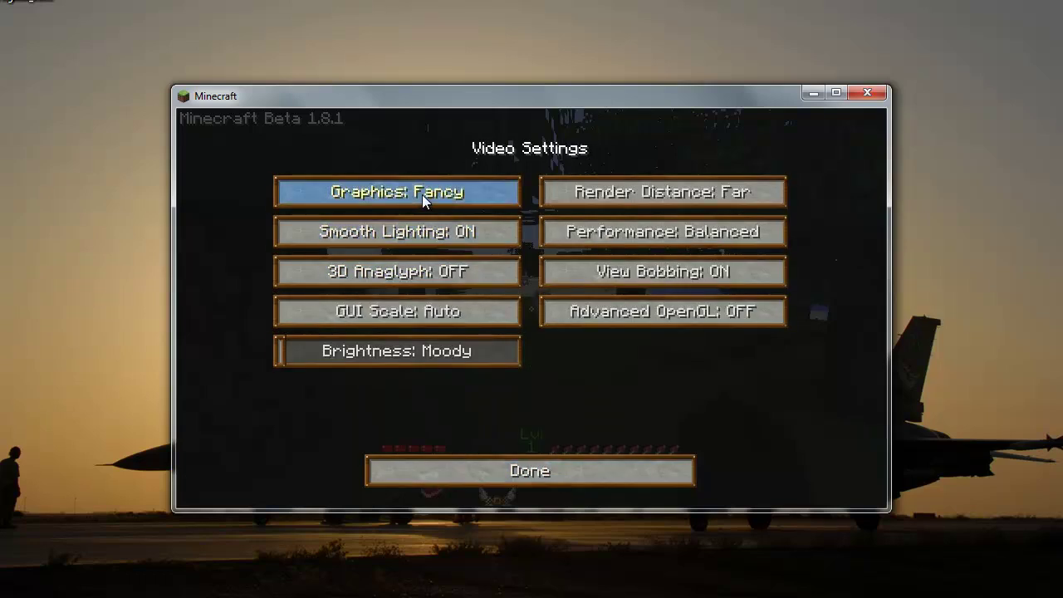
left_click(461, 190)
left_click(617, 209)
left_click(619, 205)
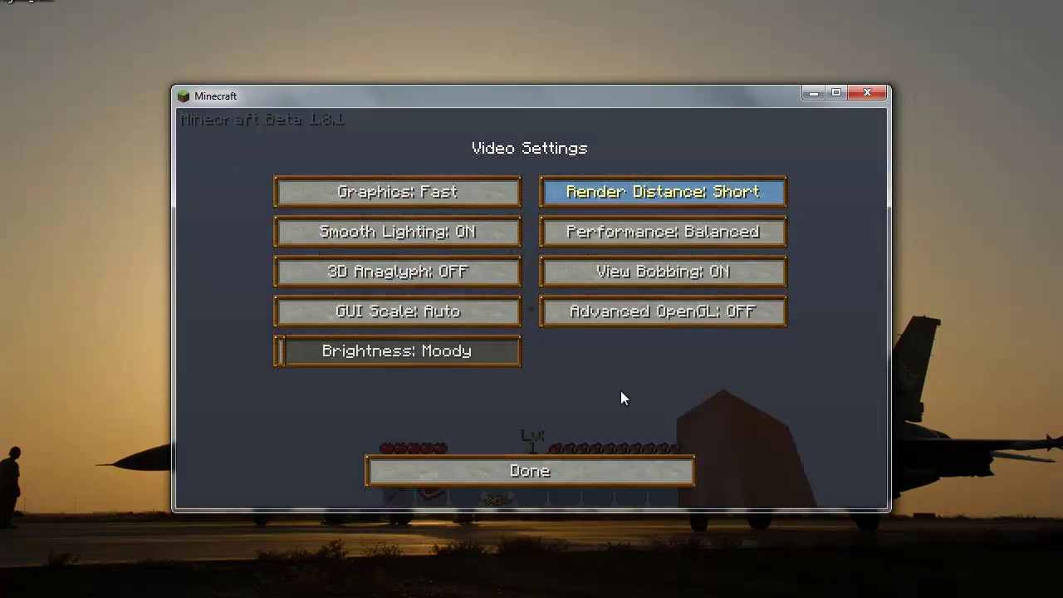
left_click(595, 475)
left_click(596, 474)
left_click(574, 245)
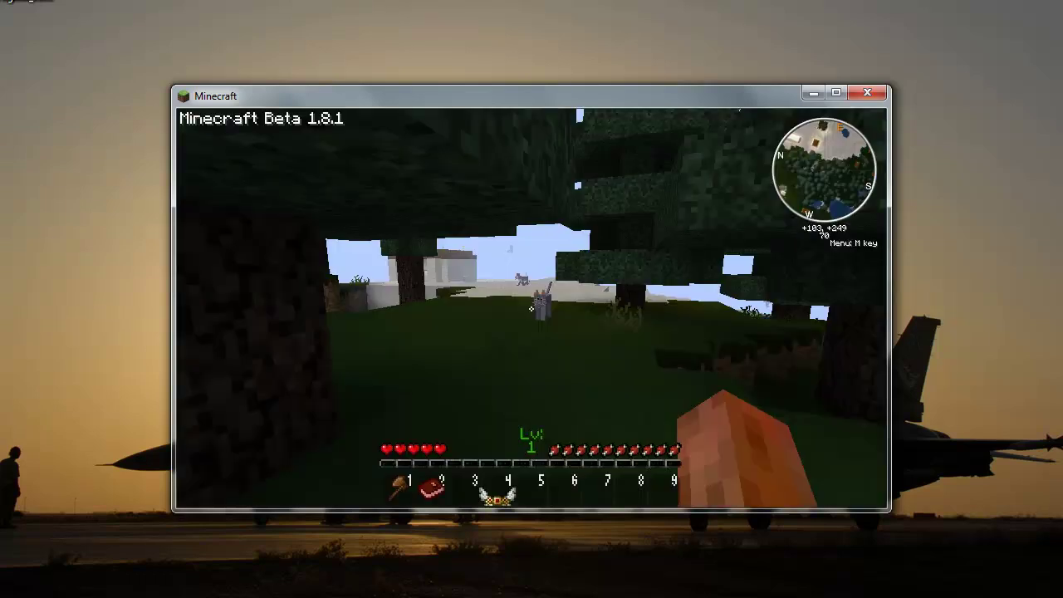